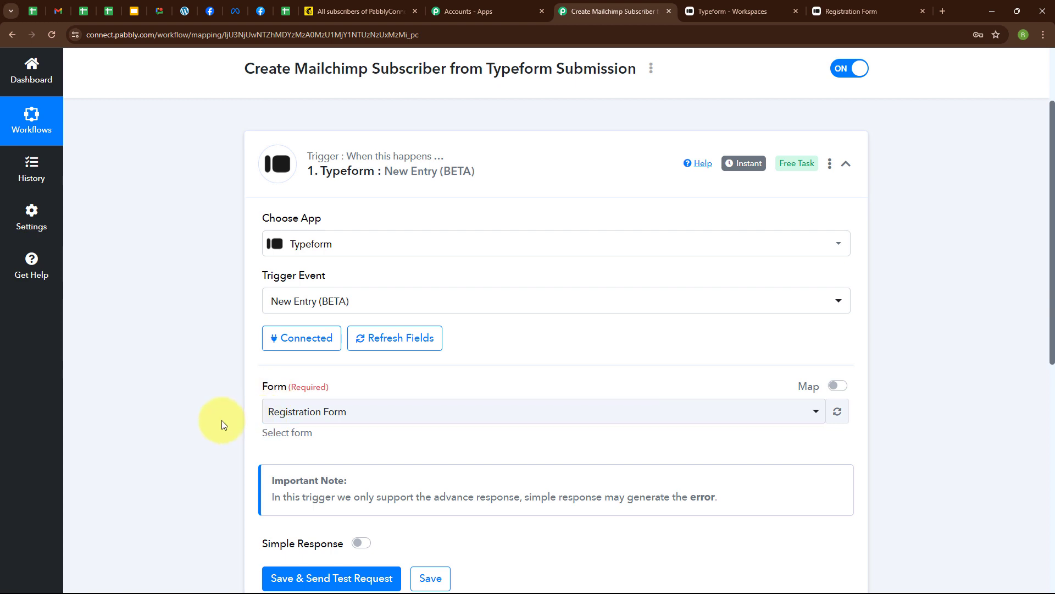
# Keep Registration Form as the Typeform trigger's form, then save and send a test request
pyautogui.click(715, 11)
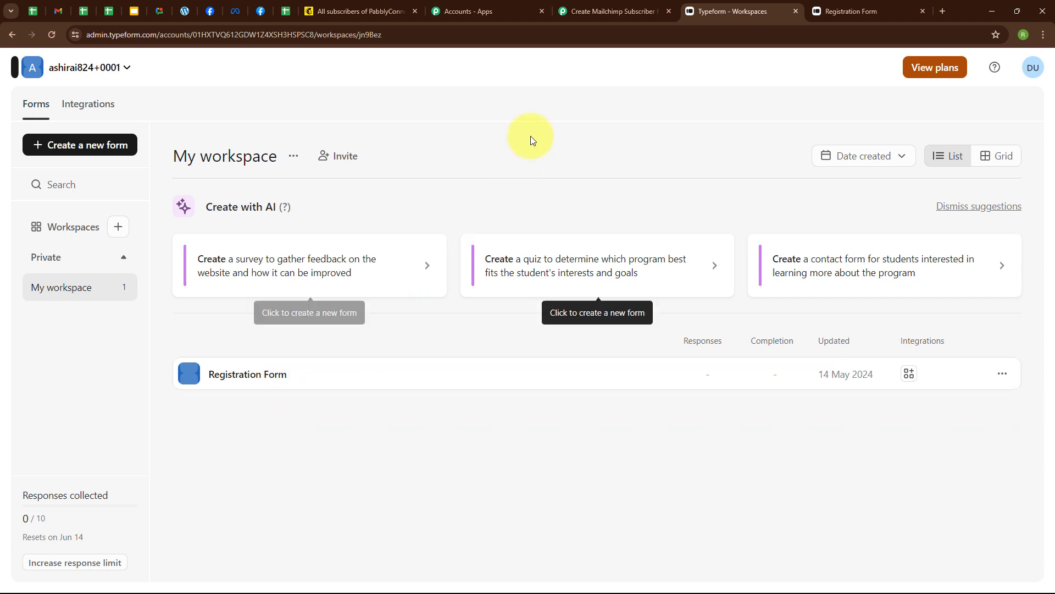
pyautogui.click(605, 5)
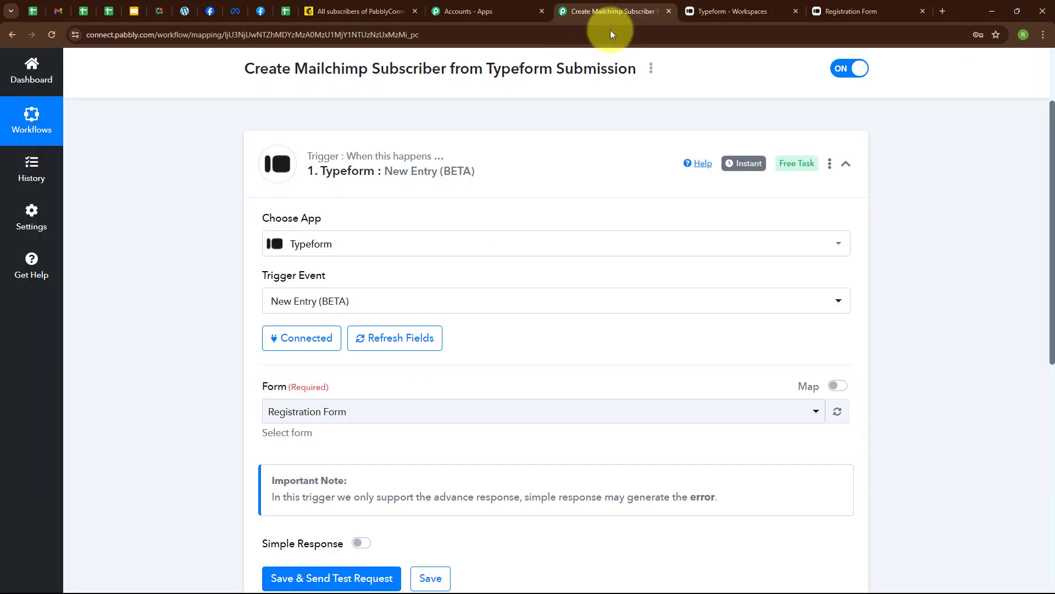
pyautogui.click(360, 422)
pyautogui.click(354, 477)
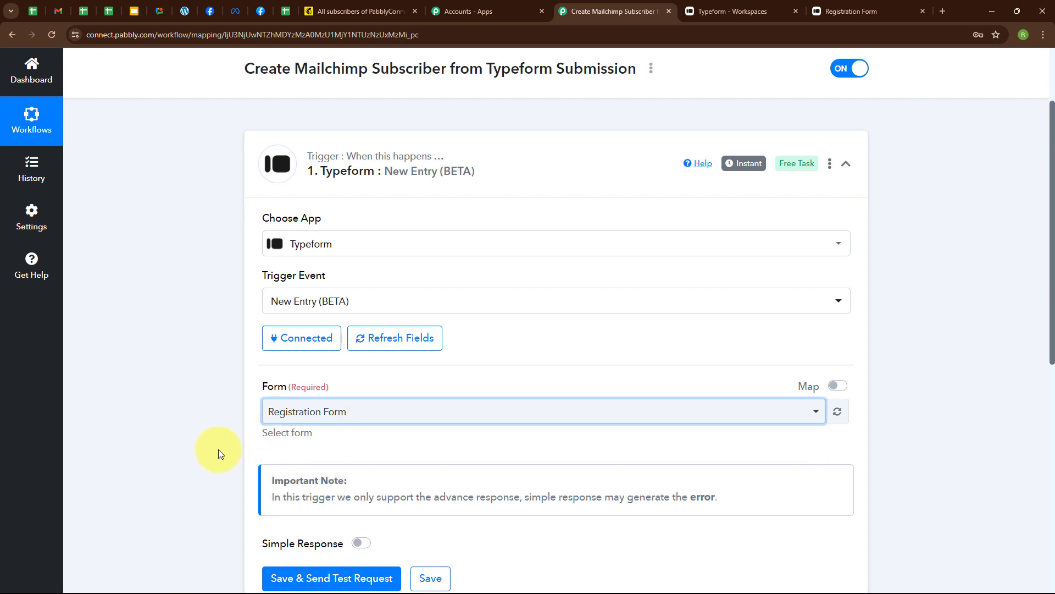
pyautogui.scroll(-3, 376, 443)
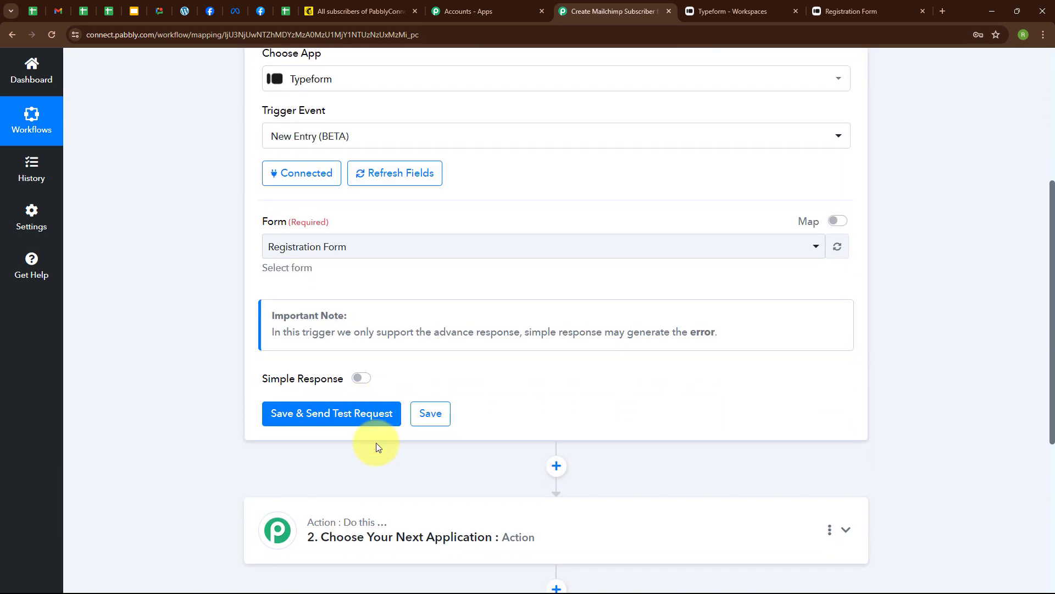
pyautogui.click(312, 422)
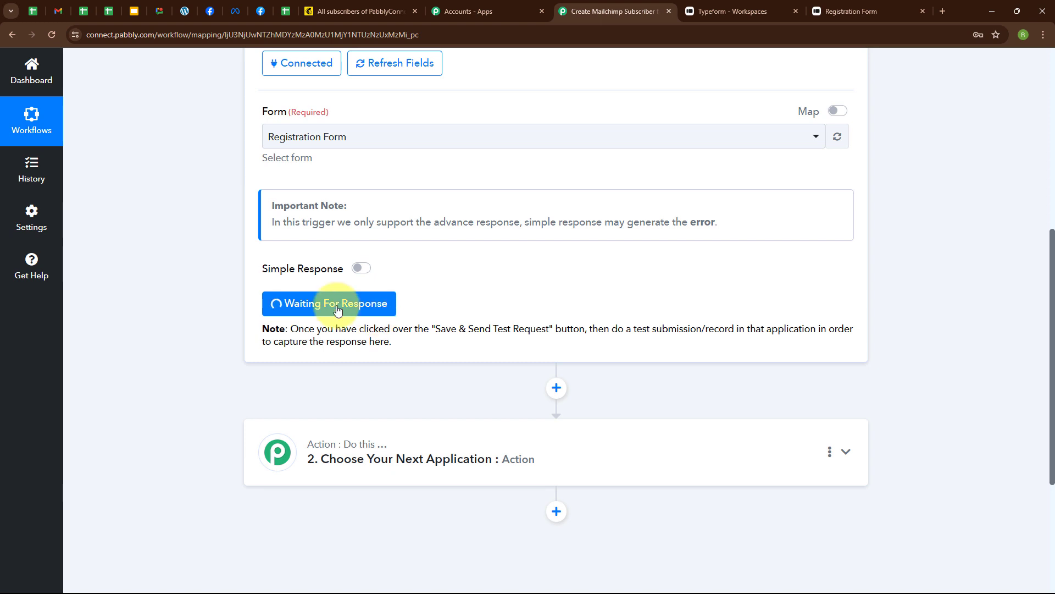
# On the live Registration Form, answer first name 'Dummy', last name 'Lead' and an e-mail address
pyautogui.click(847, 11)
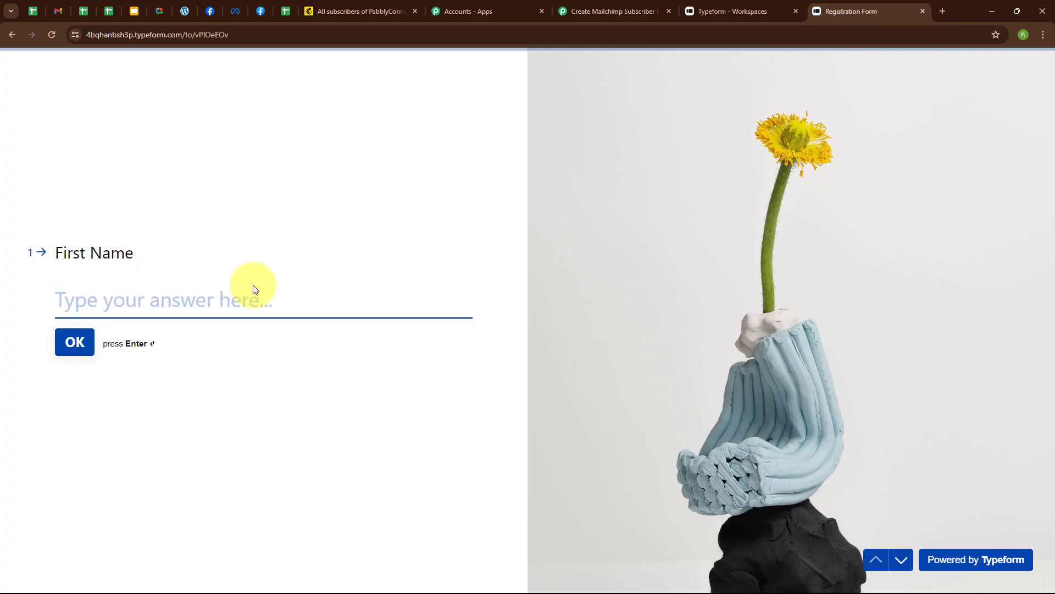
pyautogui.write('Dummy')
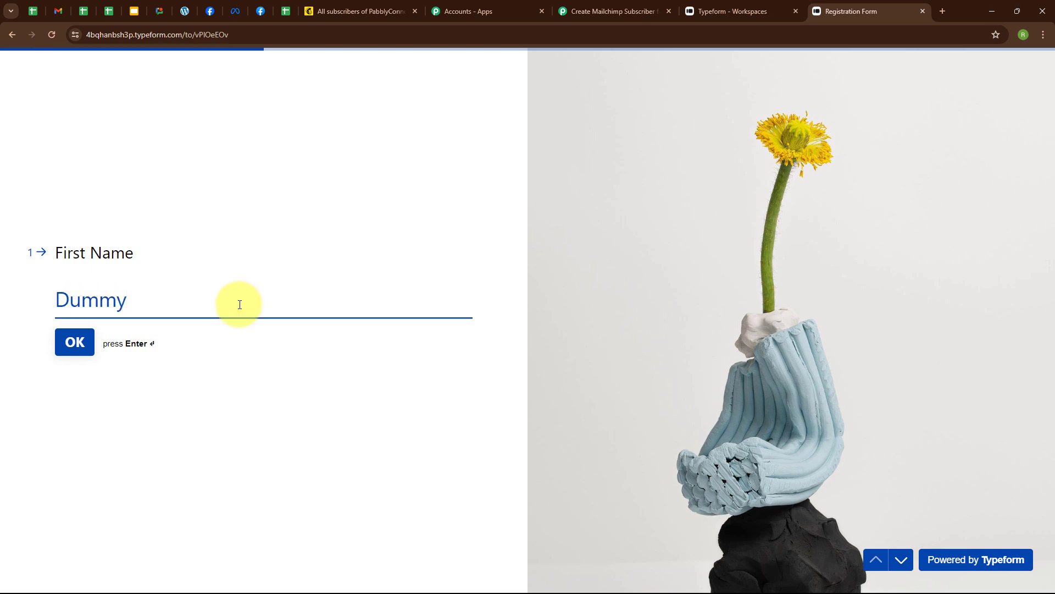
pyautogui.press('Return')
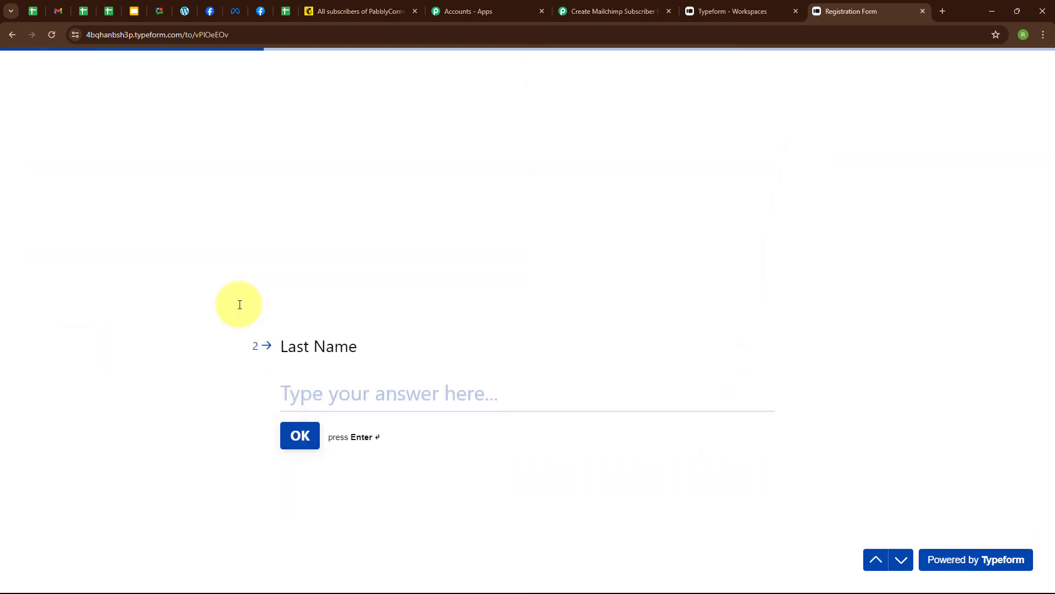
pyautogui.write('Lead')
pyautogui.press('Return')
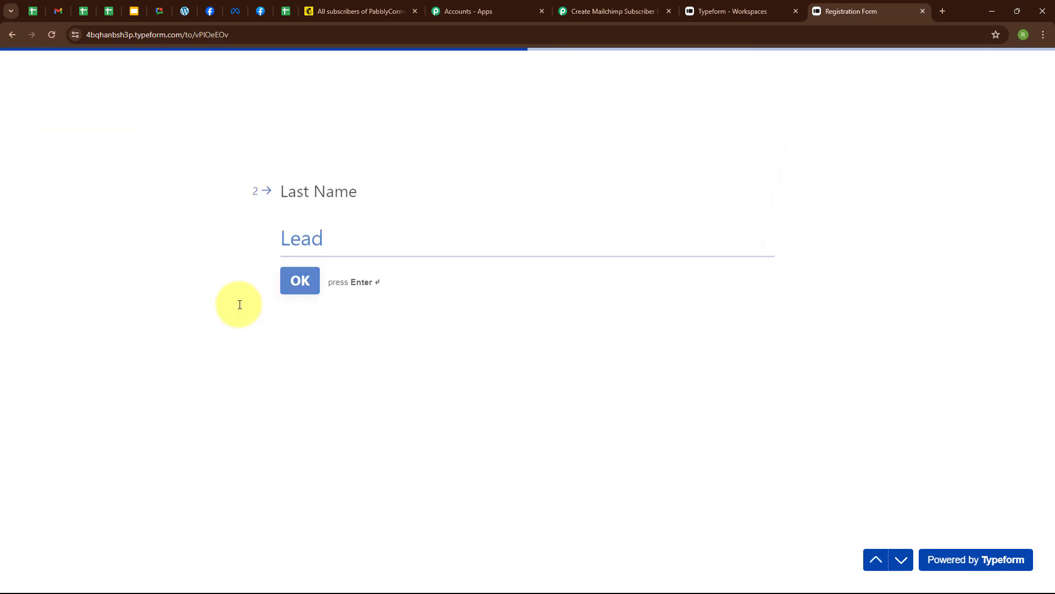
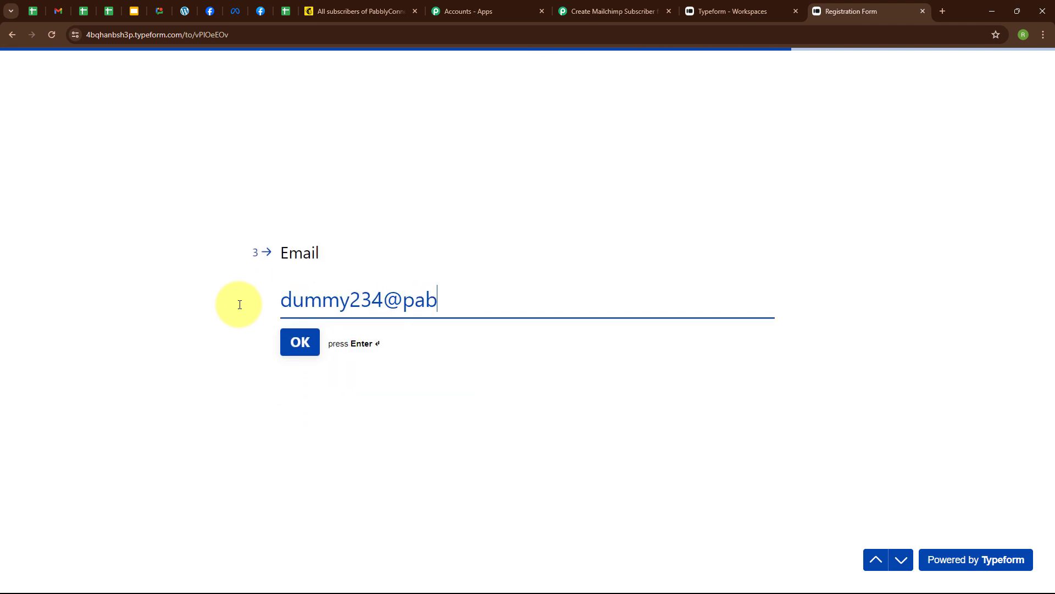
pyautogui.press('Return')
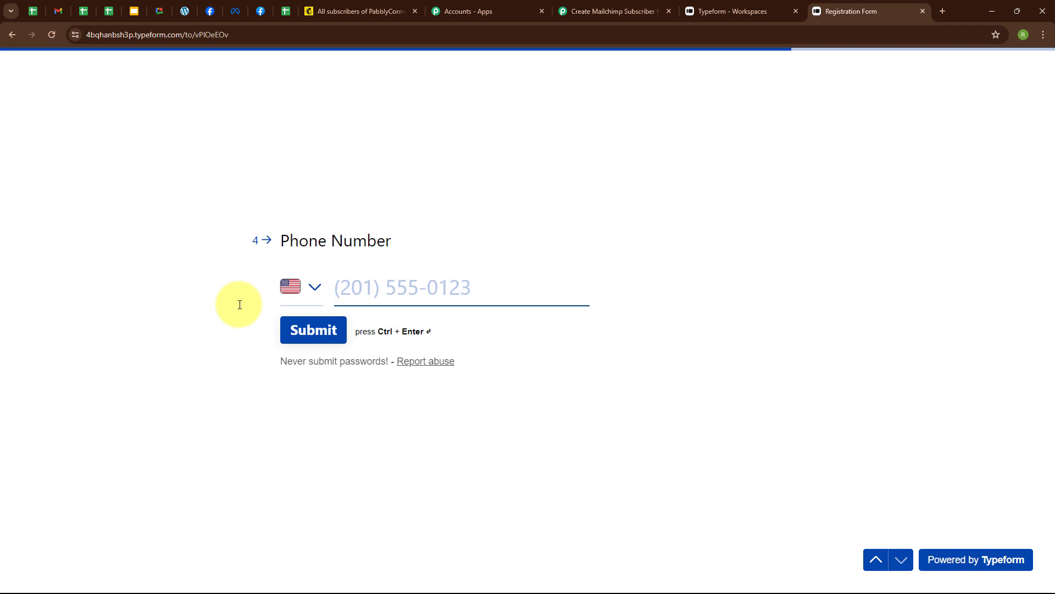
# Enter a phone number with India as the country code and submit the form
pyautogui.click(313, 288)
pyautogui.write('Ind')
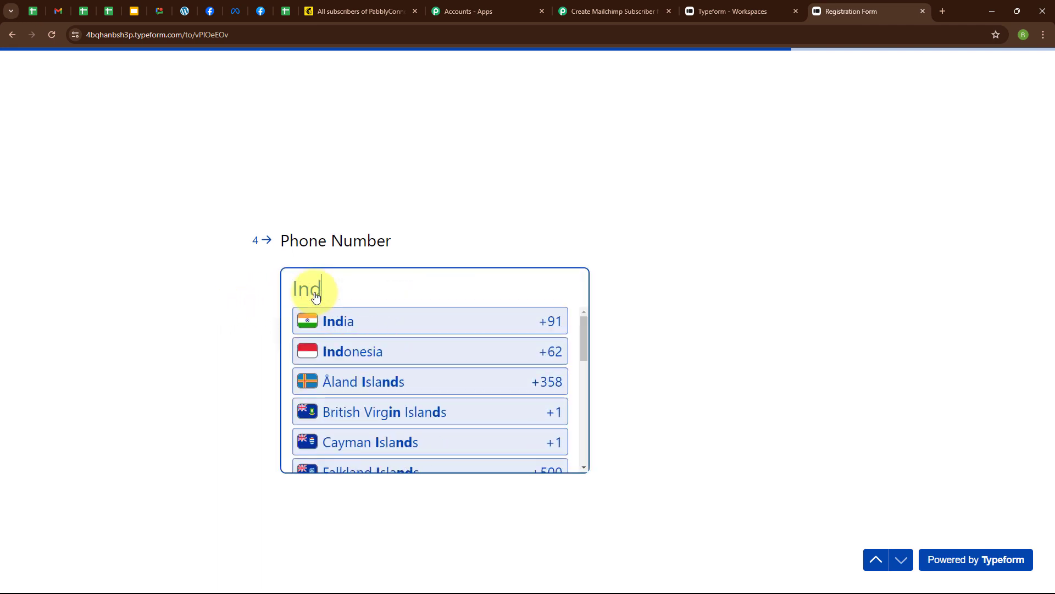
pyautogui.click(336, 319)
pyautogui.click(455, 295)
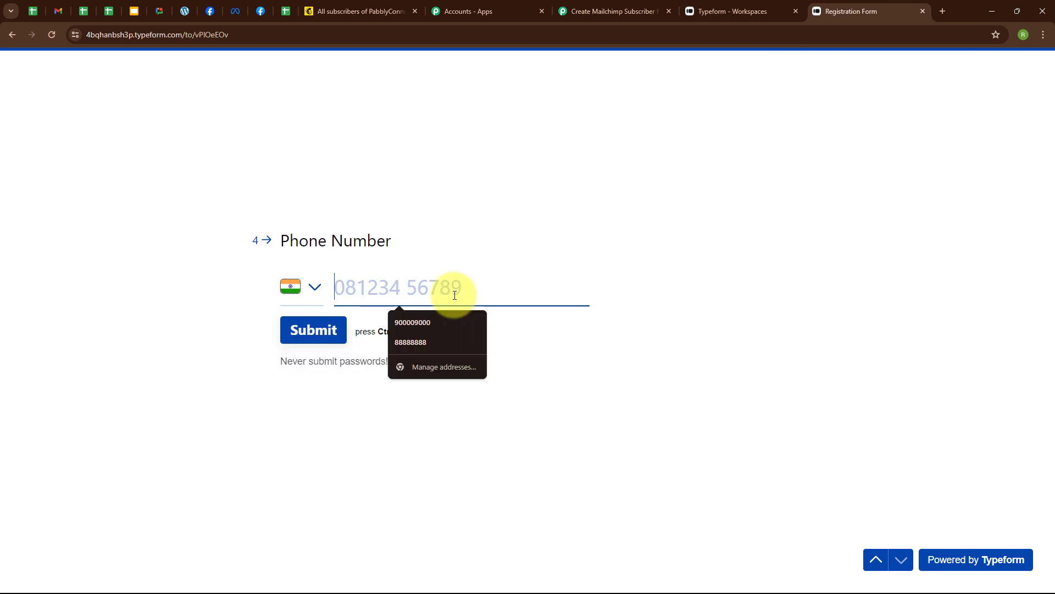
pyautogui.write('8585858585')
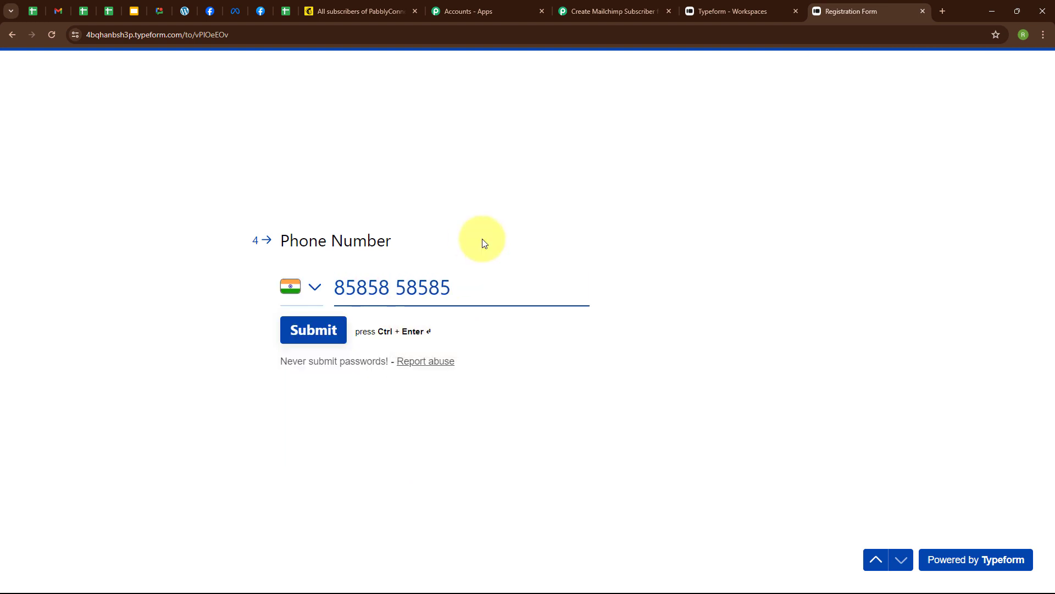
pyautogui.click(333, 334)
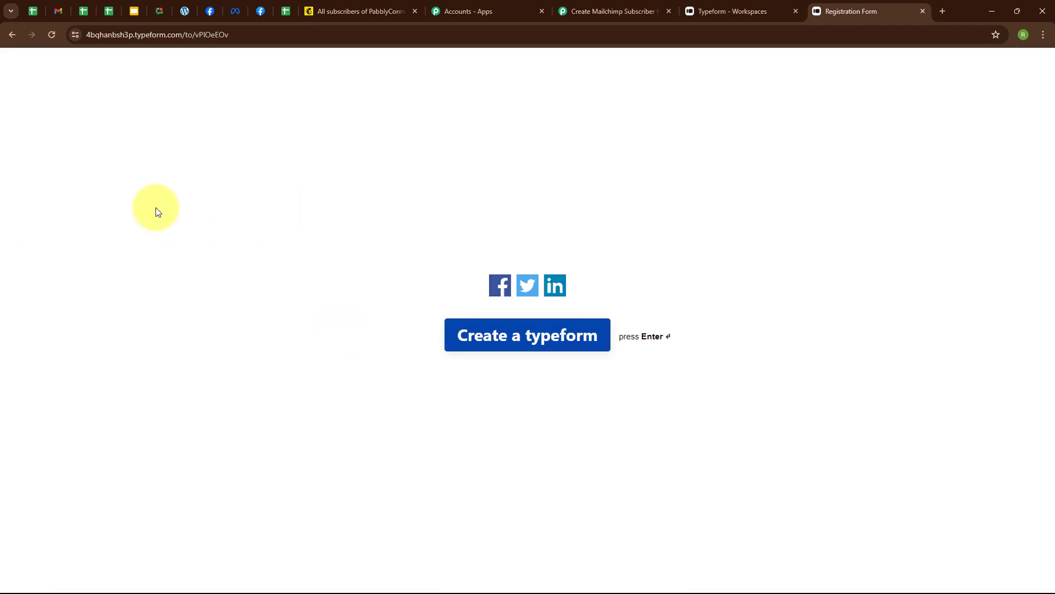
# Review the captured Typeform response fields in Pabbly and collapse the trigger step
pyautogui.click(594, 11)
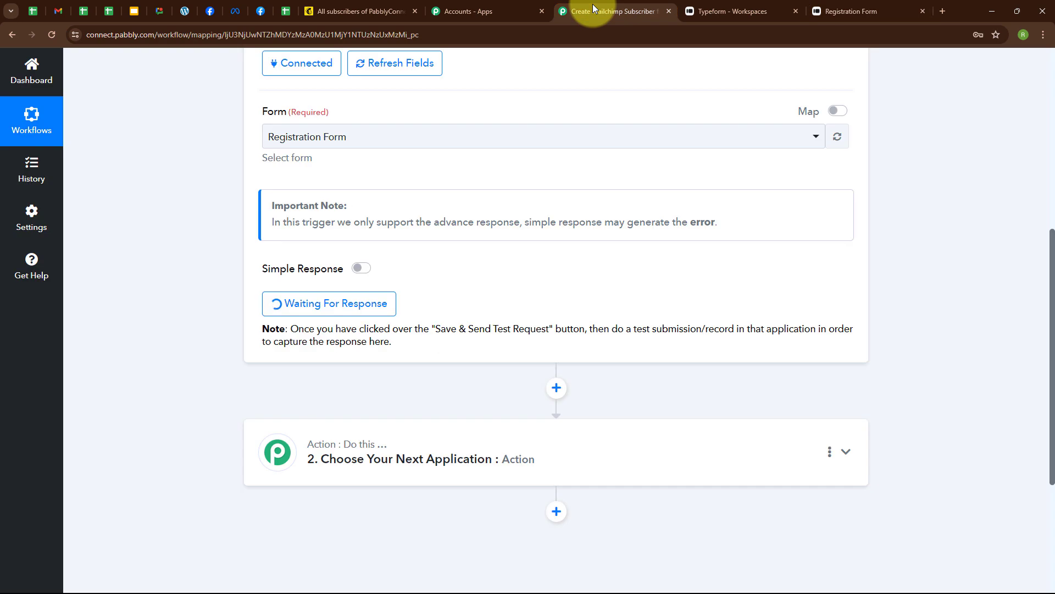
pyautogui.scroll(-6, 705, 347)
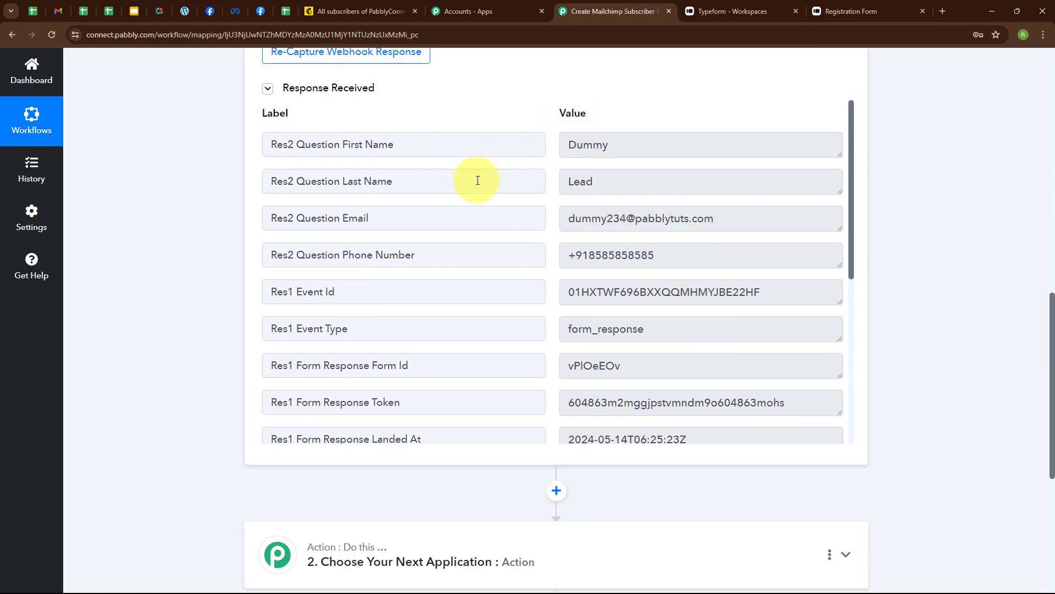
pyautogui.scroll(-4, 676, 365)
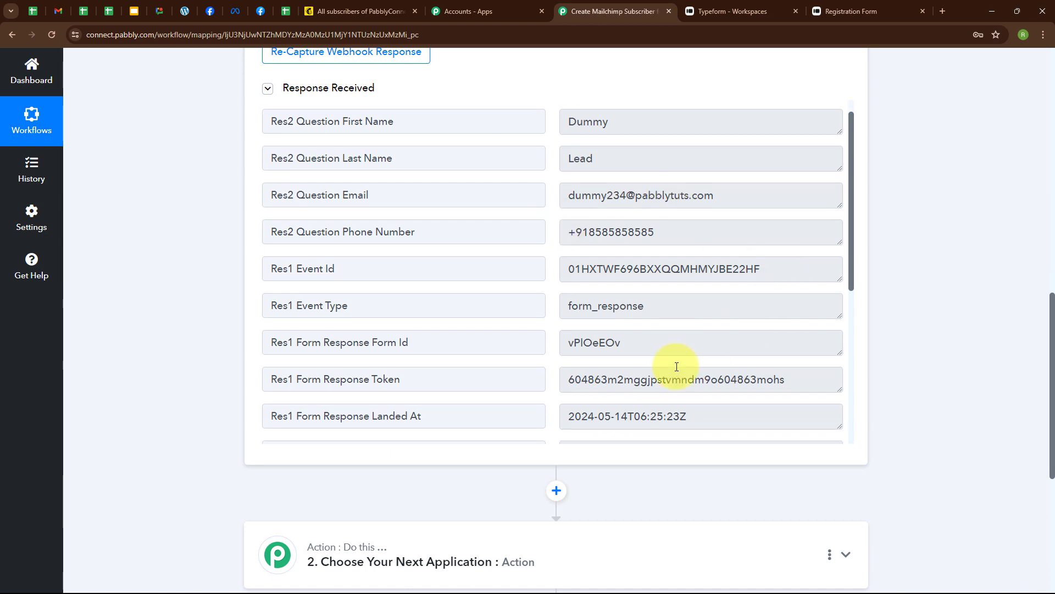
pyautogui.scroll(10, 884, 165)
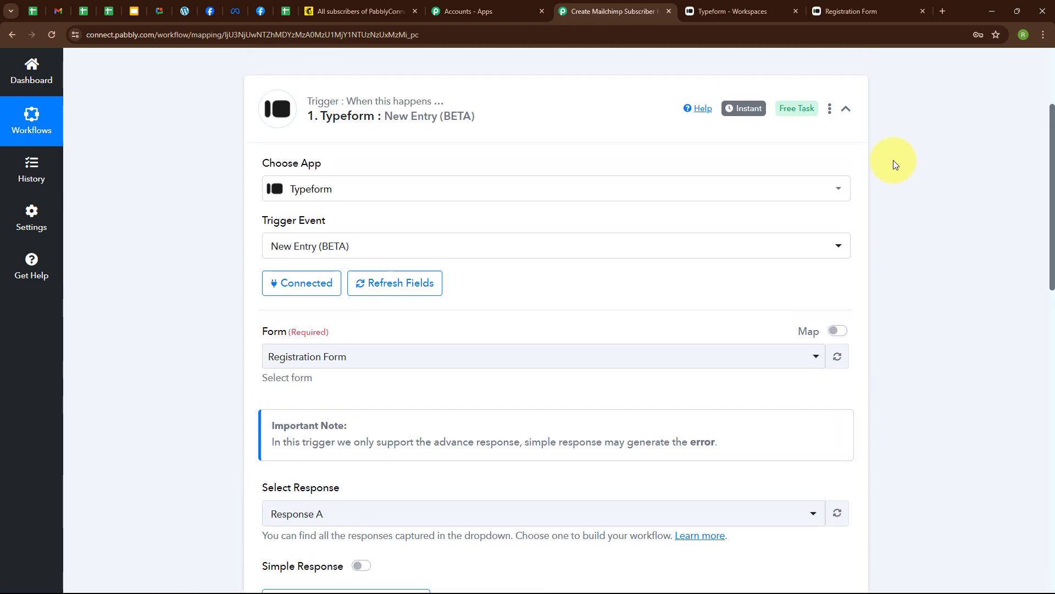
pyautogui.click(846, 273)
pyautogui.scroll(-1, 890, 231)
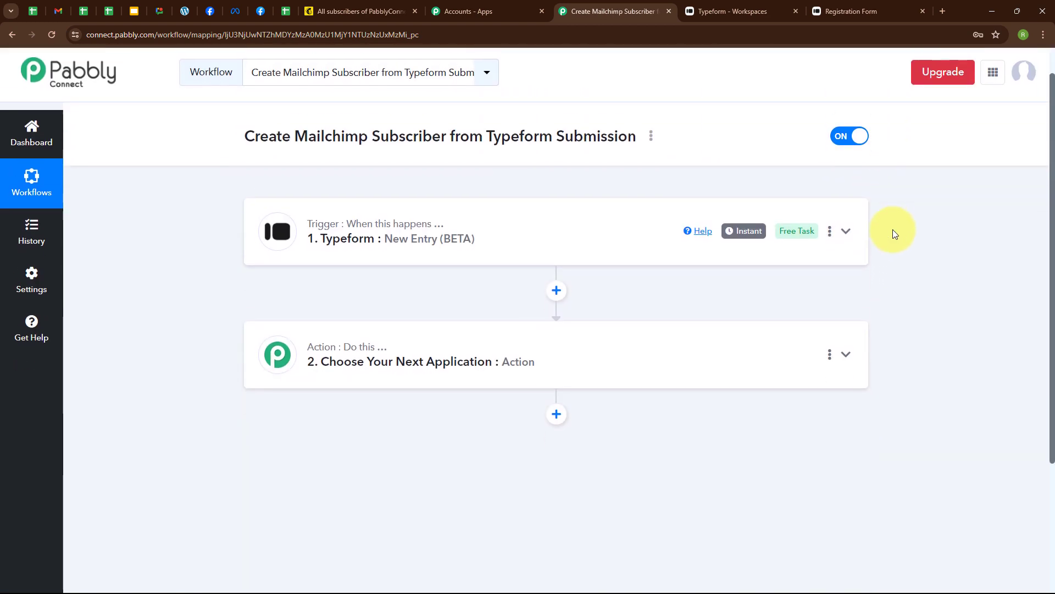
# Set the action app to Mailchimp with the Add New Member with Custom Fields event
pyautogui.click(400, 347)
pyautogui.scroll(-2, 384, 354)
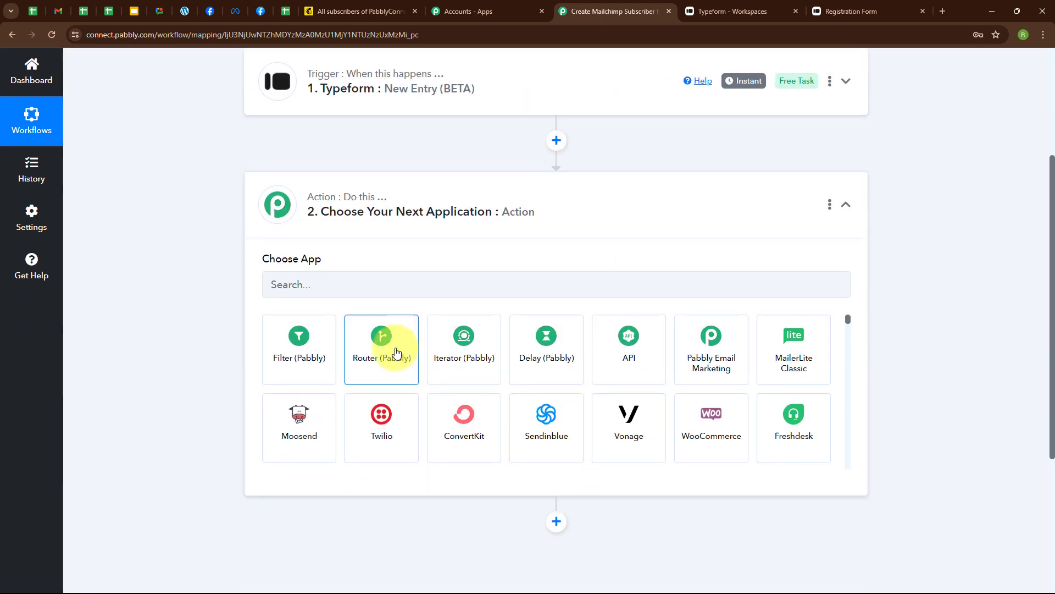
pyautogui.click(339, 285)
pyautogui.write('Mai')
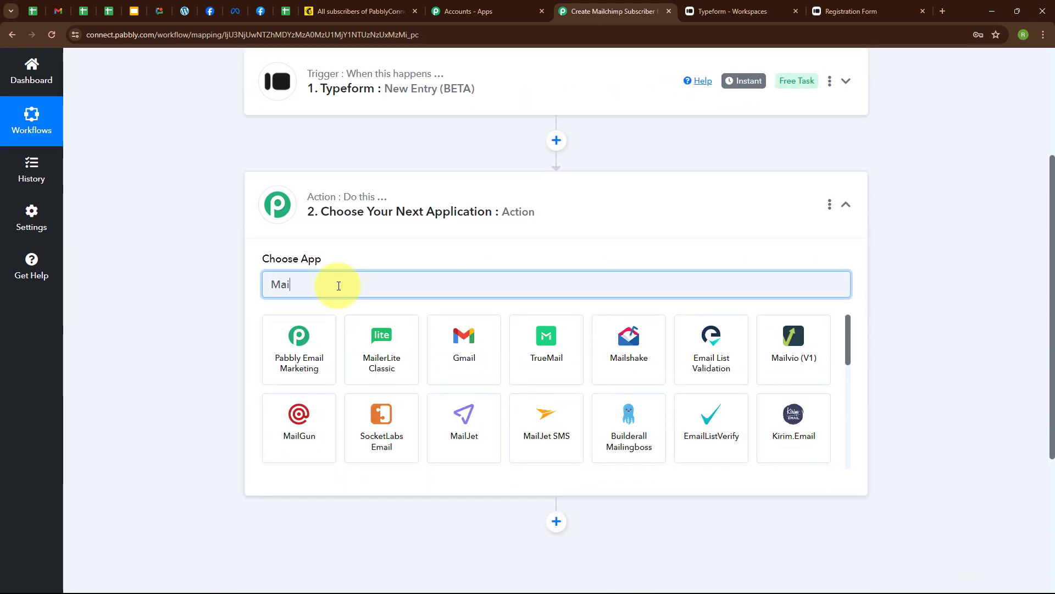
pyautogui.write('lchi')
pyautogui.click(308, 341)
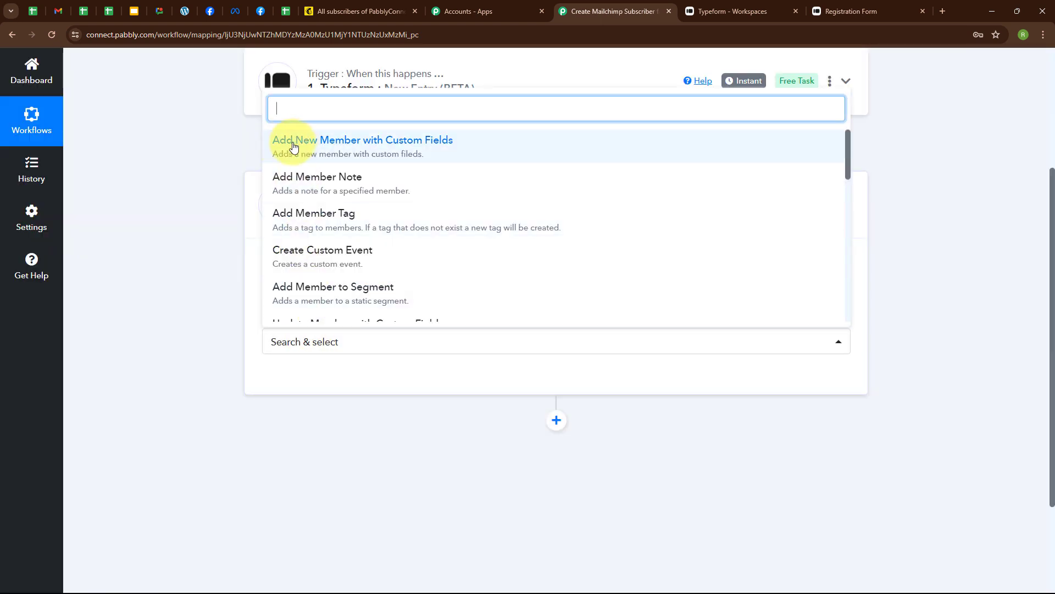
pyautogui.click(422, 140)
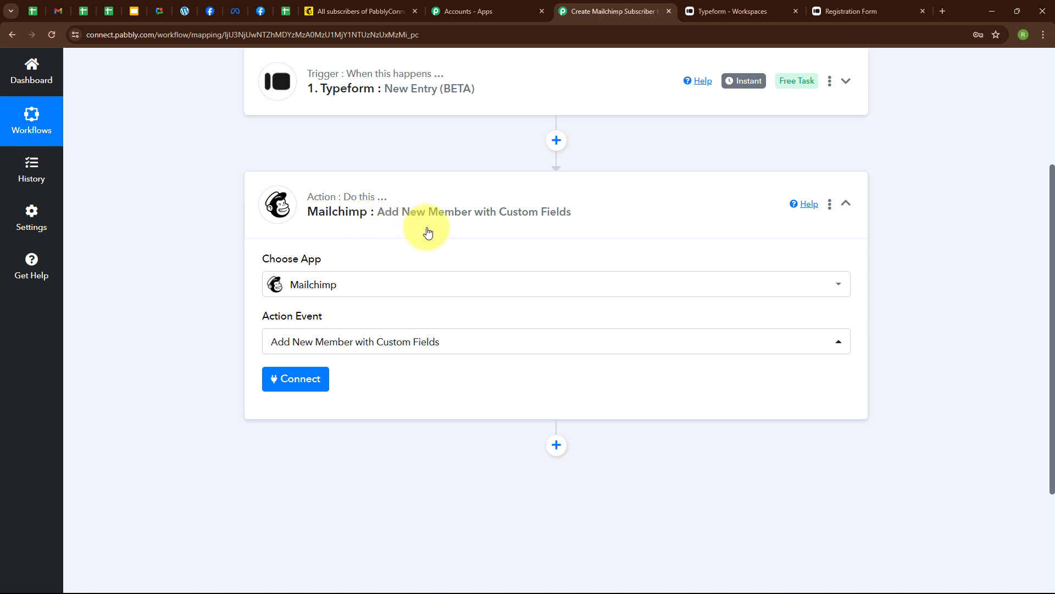
# Start a new Mailchimp connection and review the instructions for finding the API key
pyautogui.click(280, 379)
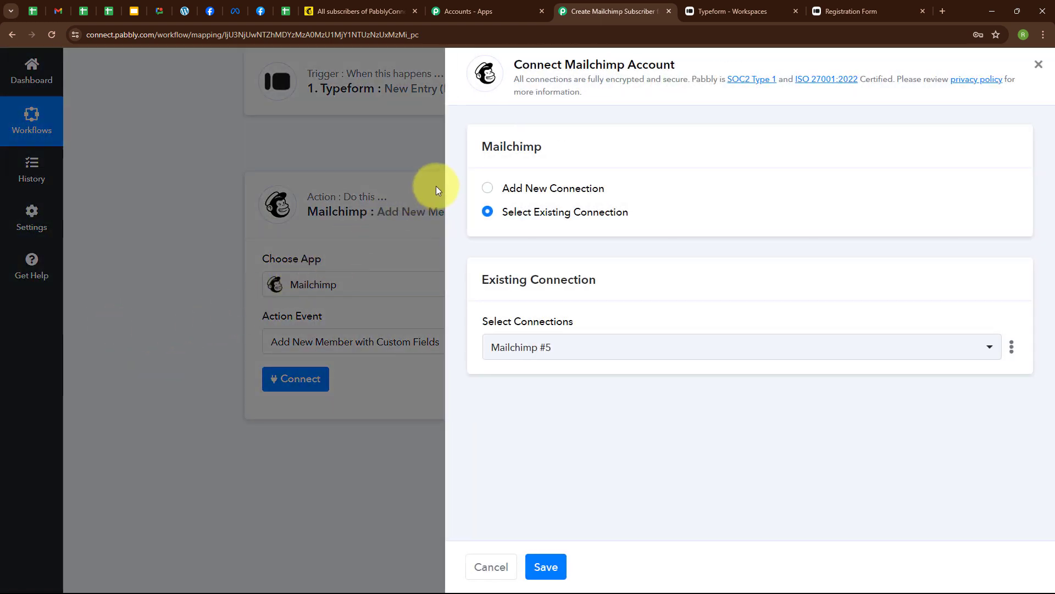
pyautogui.click(487, 188)
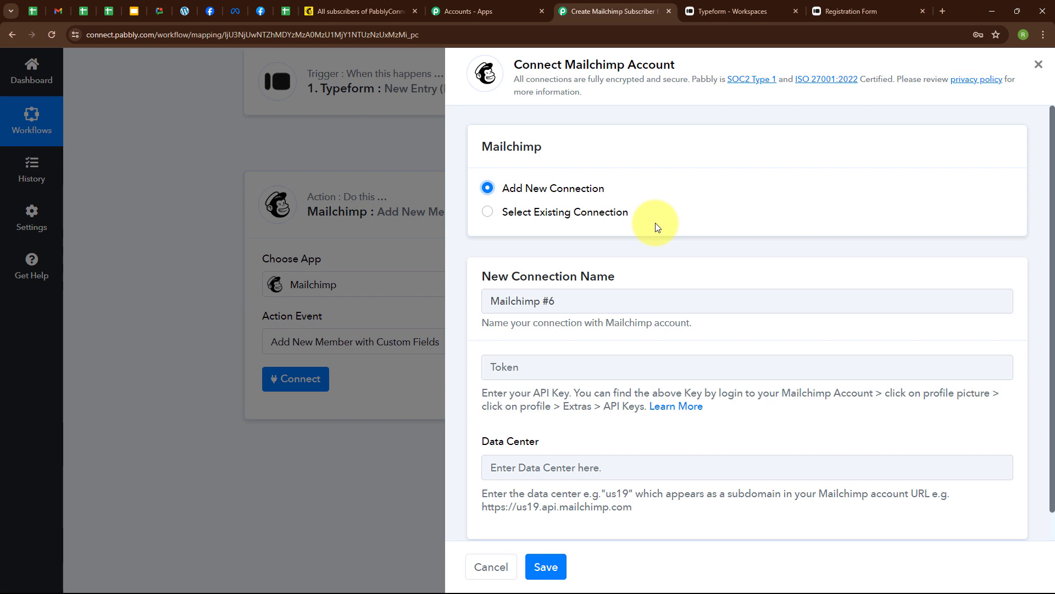
pyautogui.scroll(-1, 682, 231)
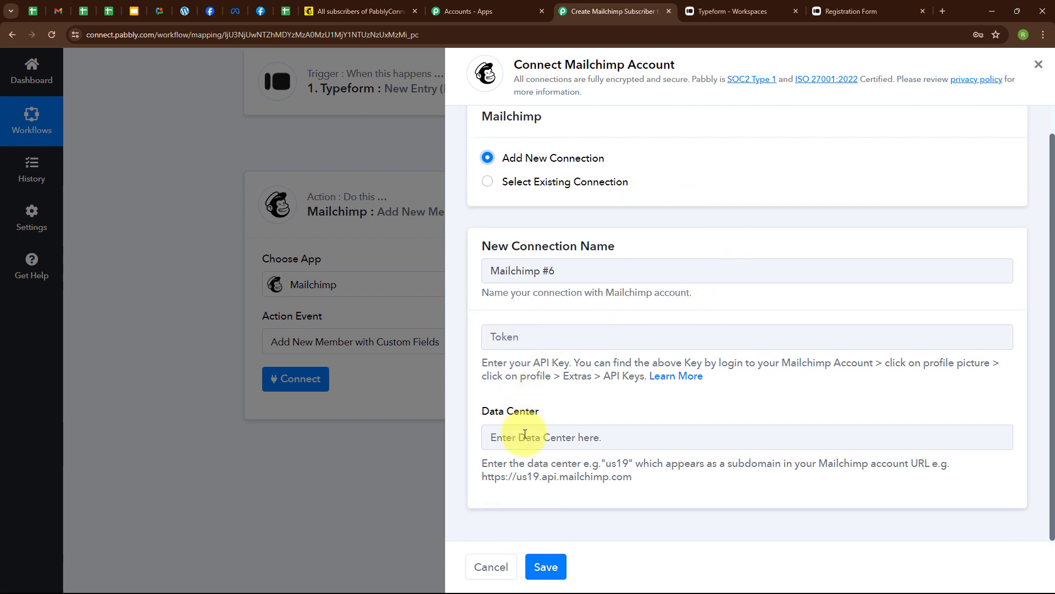
pyautogui.moveTo(477, 363); pyautogui.dragTo(728, 385)
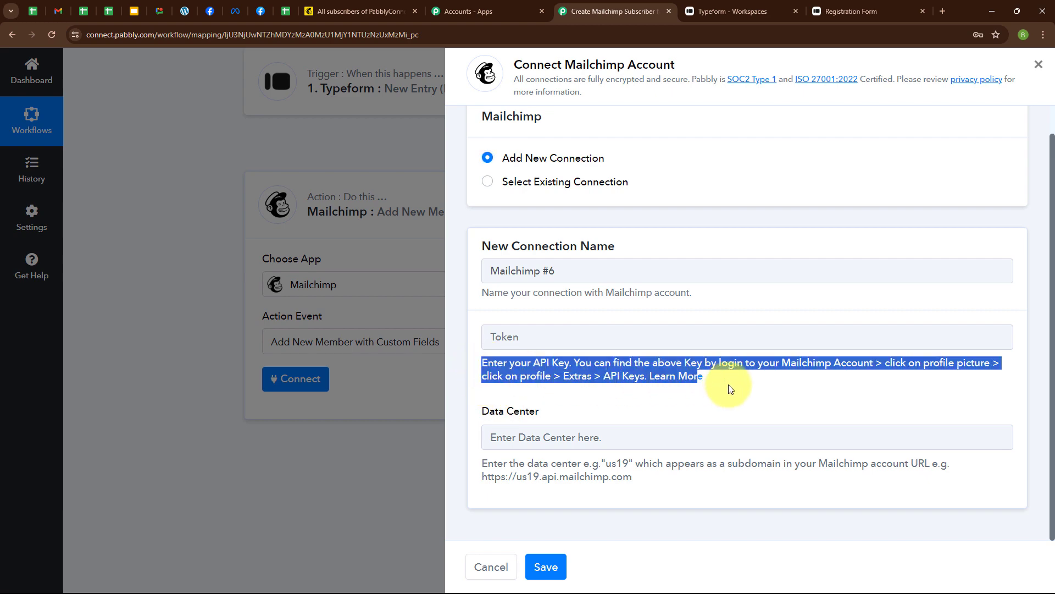
pyautogui.click(668, 420)
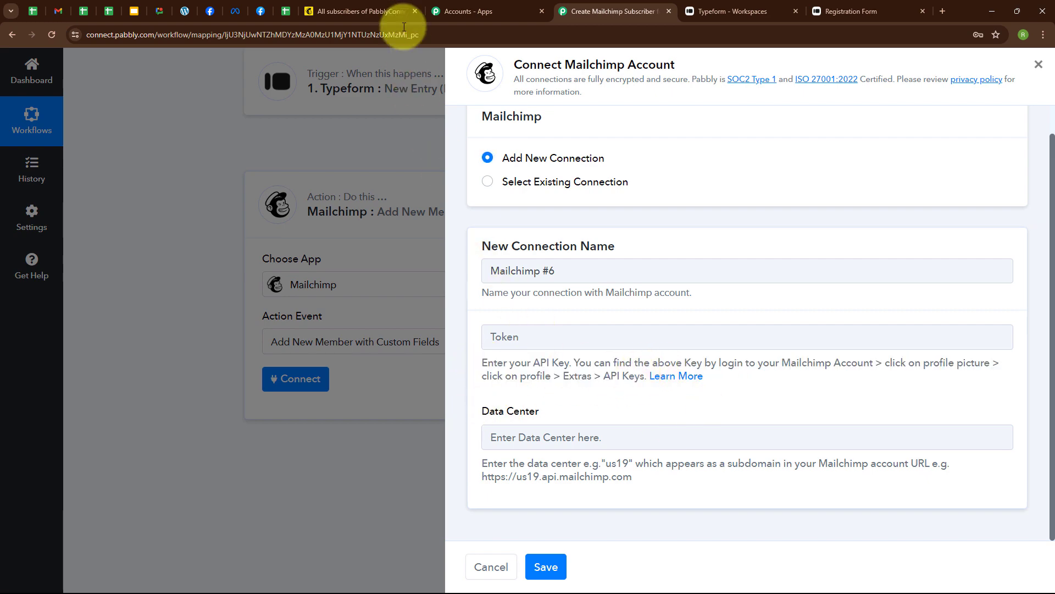
# In Mailchimp, go to Profile > Extras > API keys
pyautogui.click(382, 5)
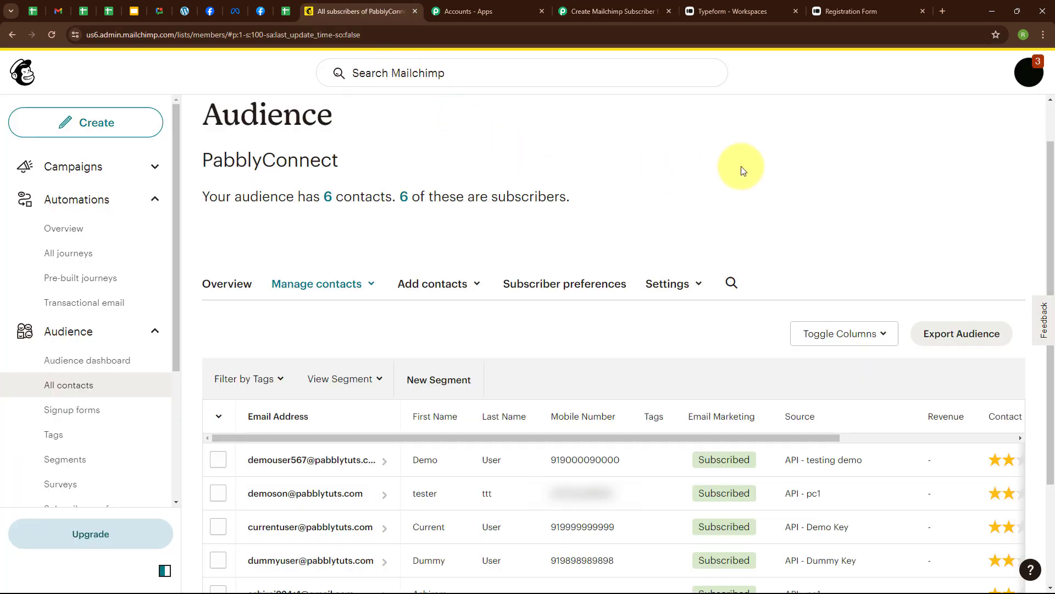
pyautogui.click(1024, 82)
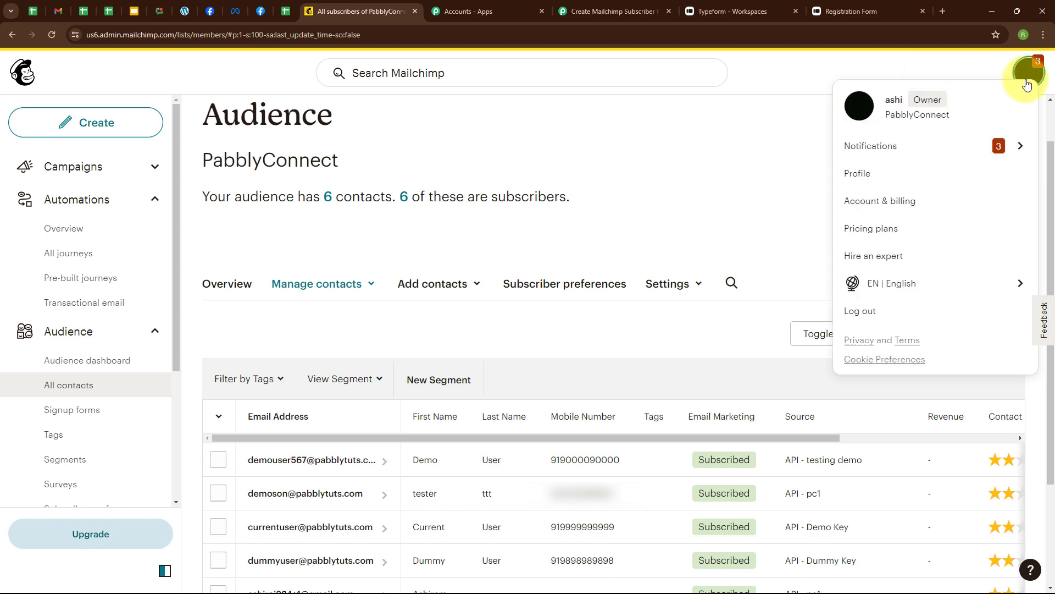
pyautogui.click(854, 175)
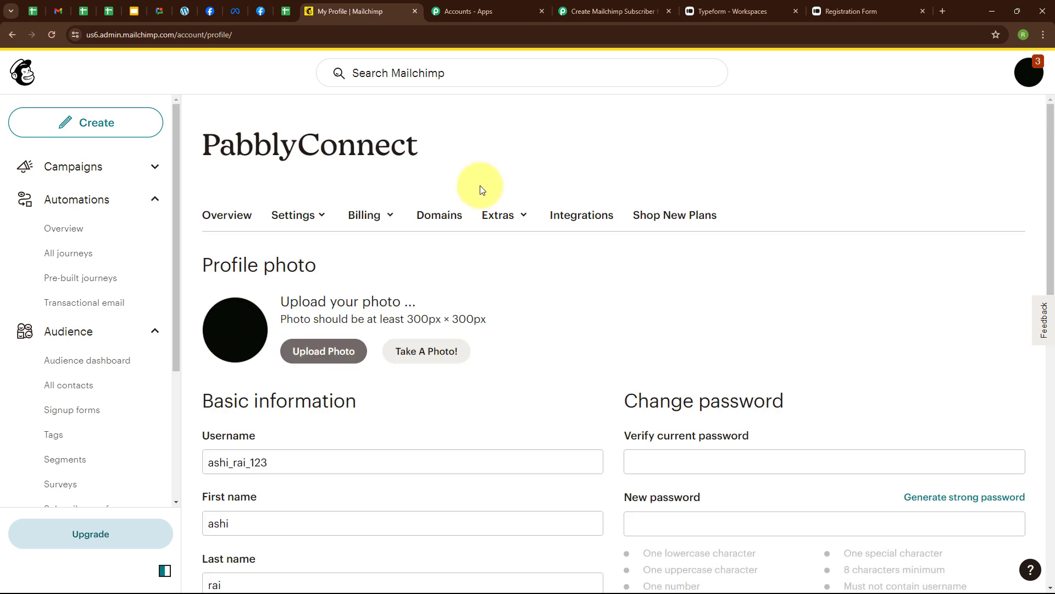
pyautogui.click(501, 225)
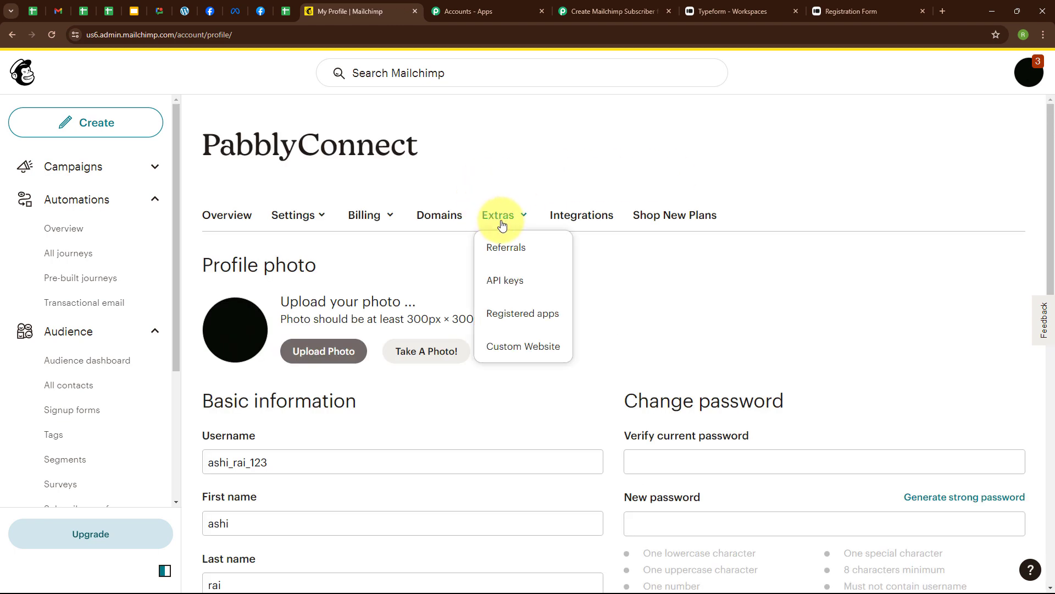
pyautogui.click(502, 283)
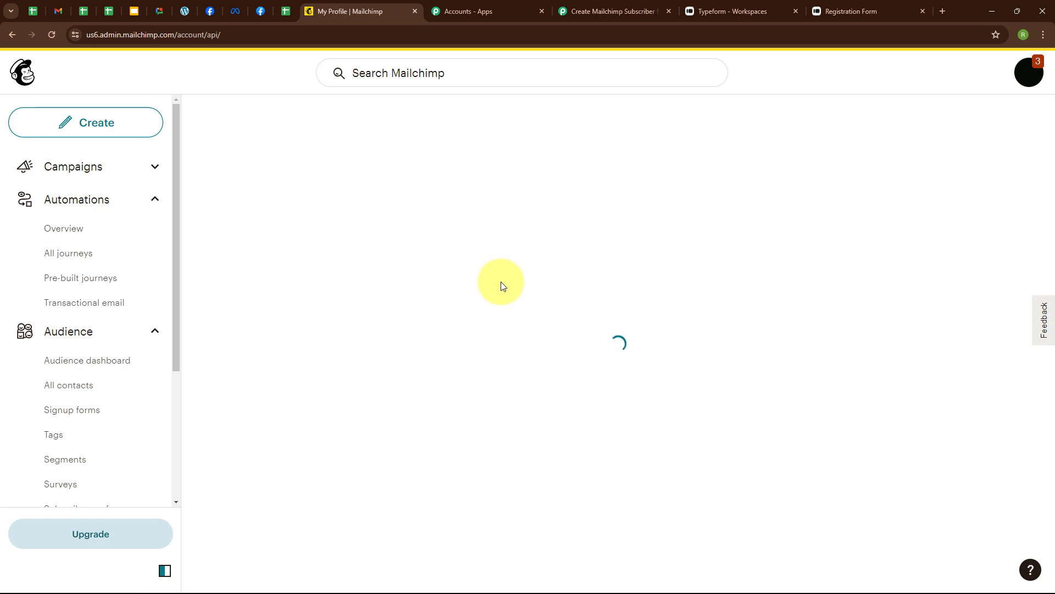
pyautogui.scroll(-20, 707, 329)
pyautogui.scroll(-20, 715, 322)
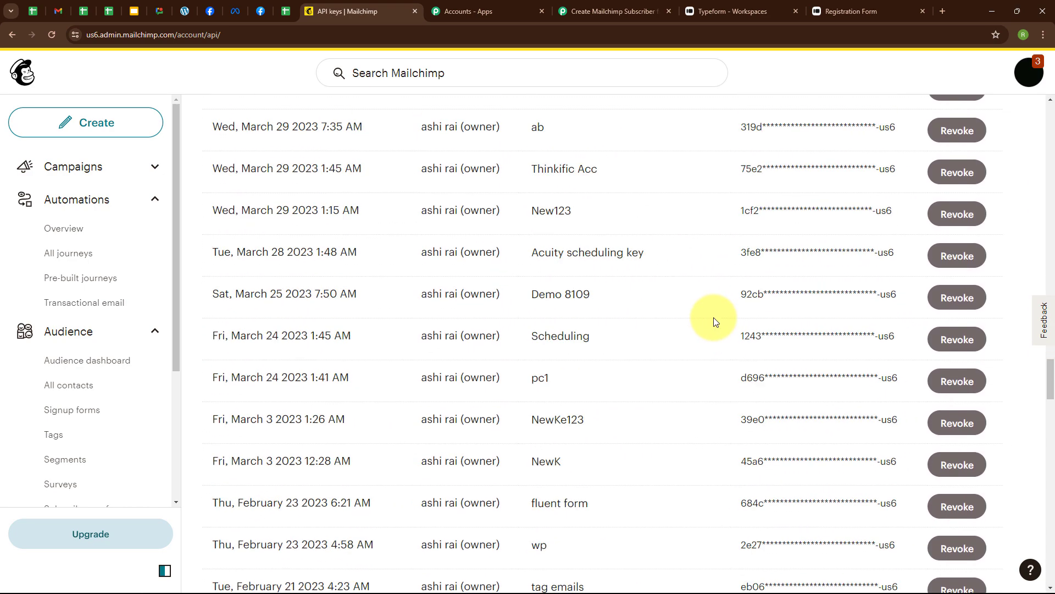
pyautogui.scroll(-7, 714, 317)
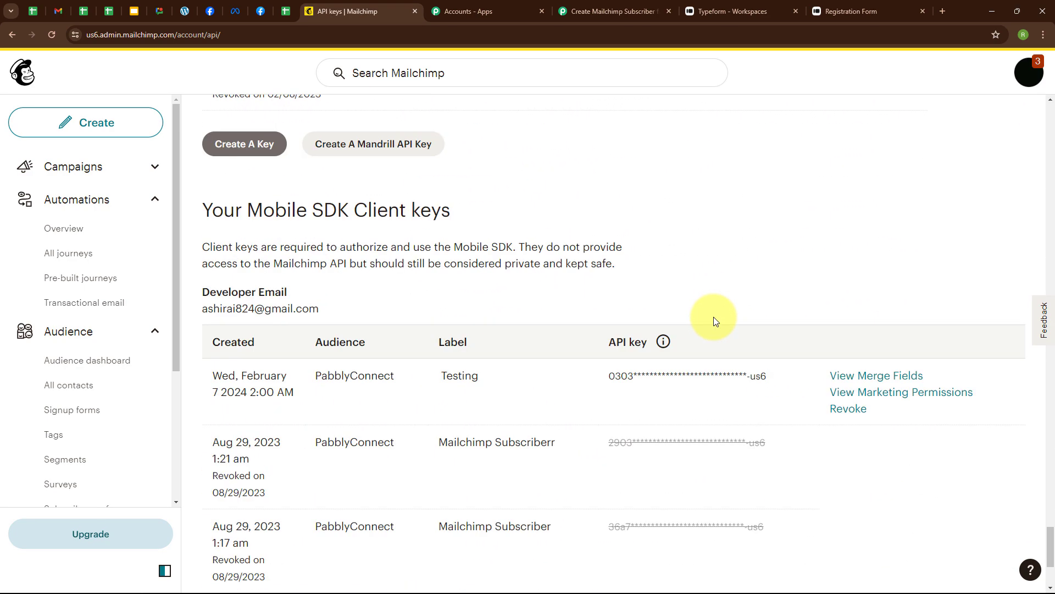
pyautogui.scroll(5, 711, 318)
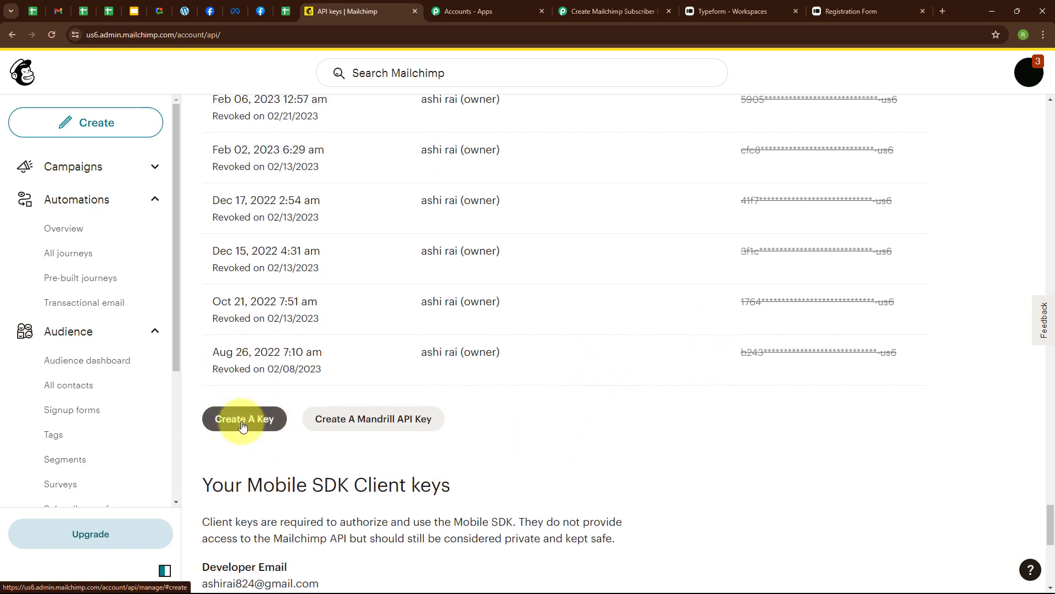
# Create an API key named 'Typeform Submission', generate it and copy it to the clipboard
pyautogui.click(243, 426)
pyautogui.click(358, 401)
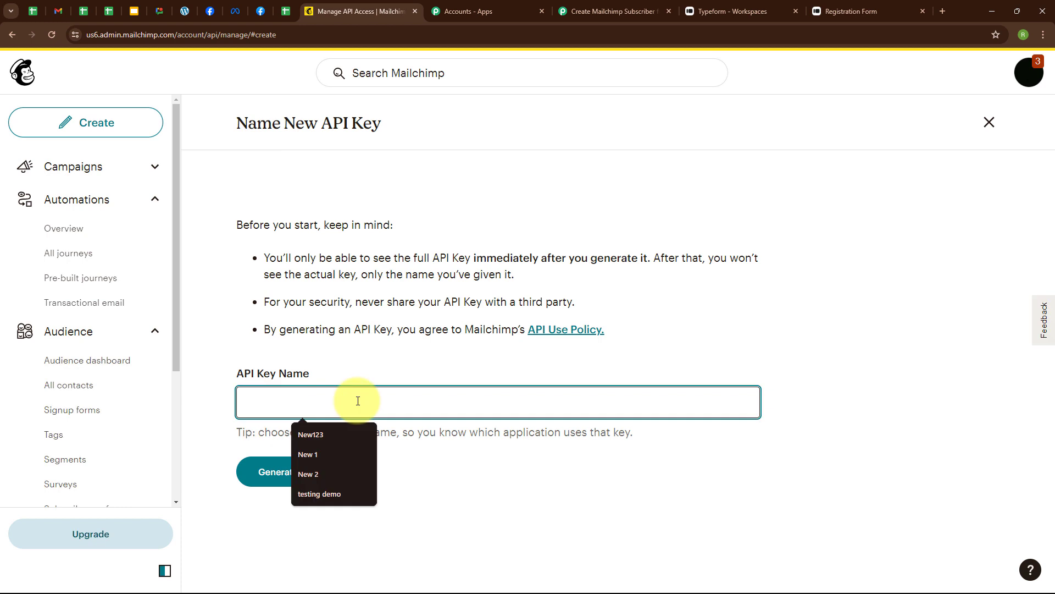
pyautogui.write('Type')
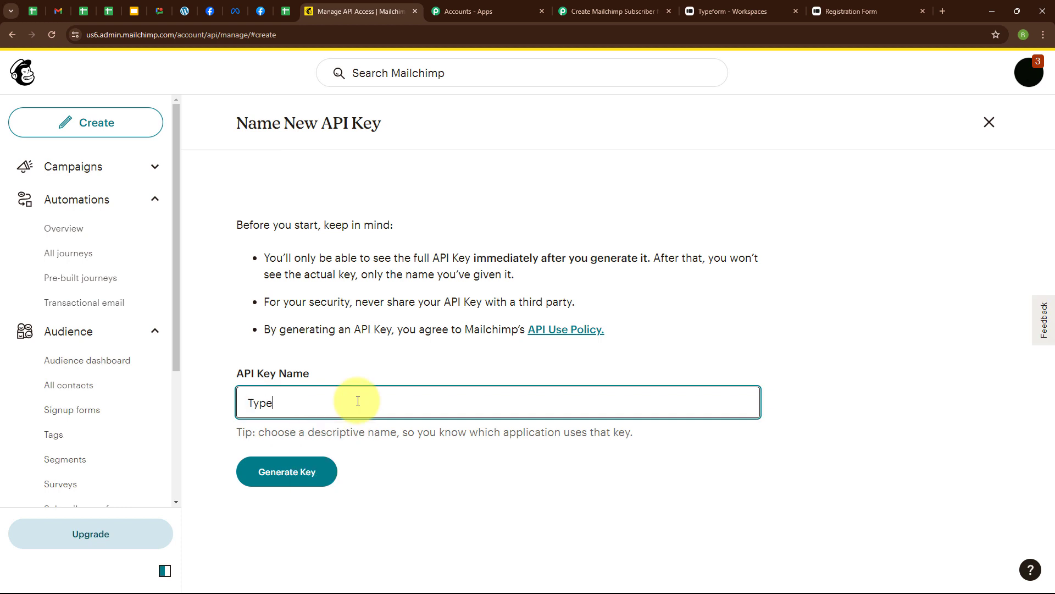
pyautogui.write('form Submission')
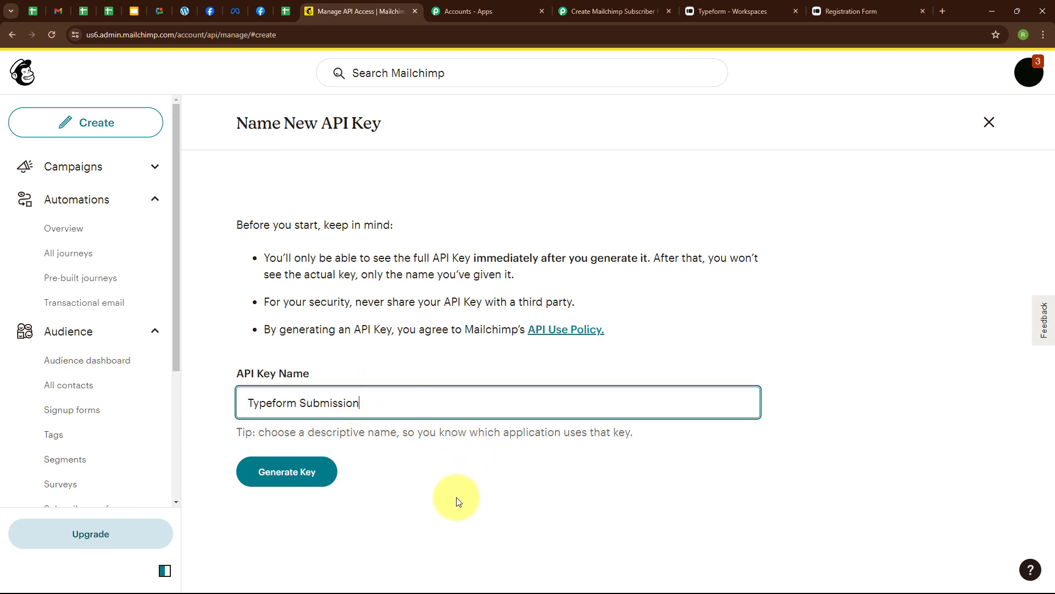
pyautogui.click(292, 472)
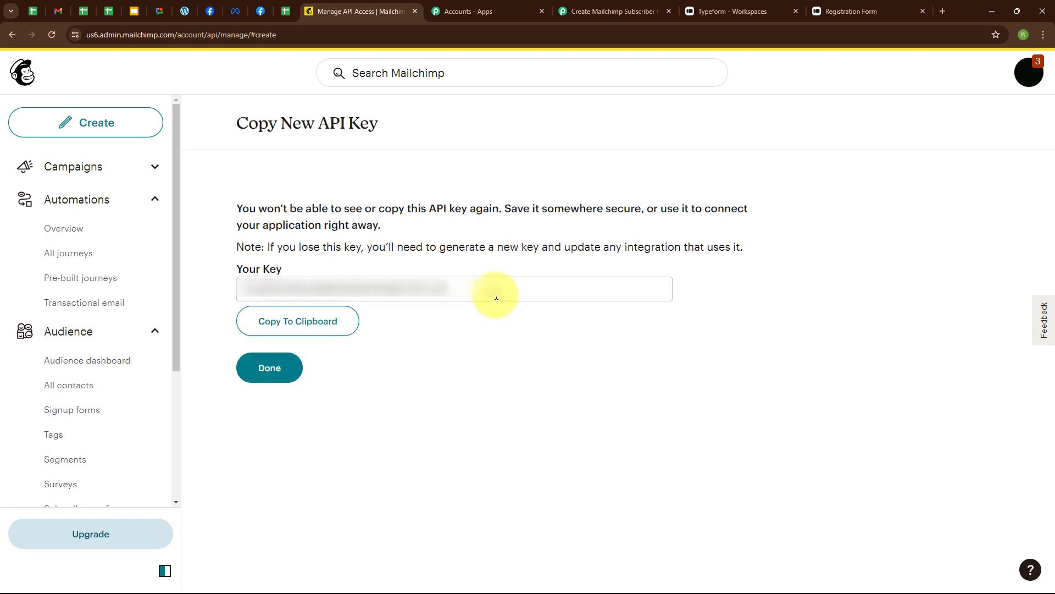
pyautogui.click(287, 326)
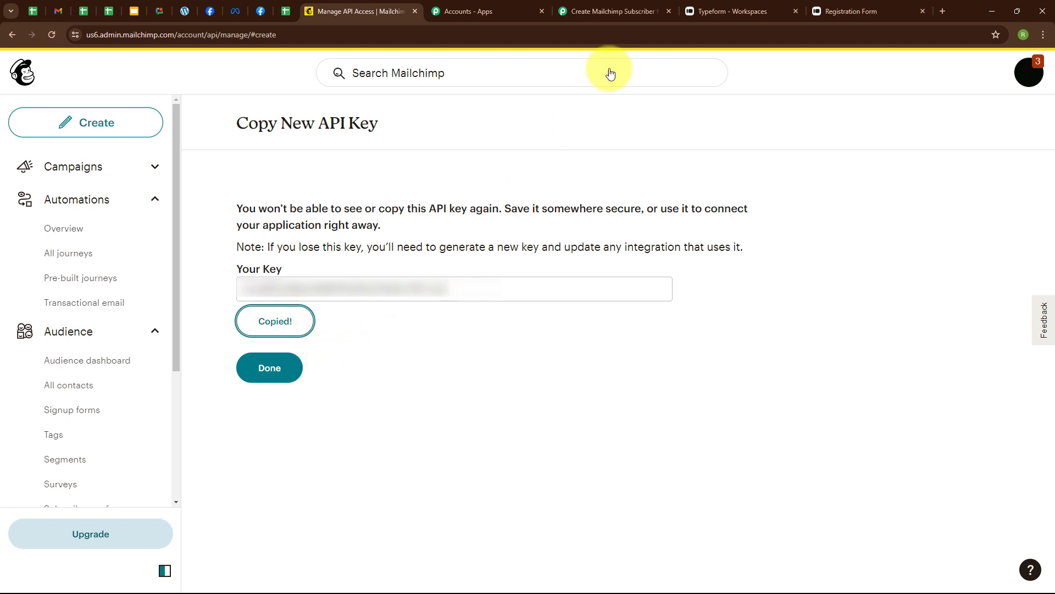
pyautogui.click(638, 7)
# Paste the copied Mailchimp API key into the Token field
pyautogui.click(501, 337)
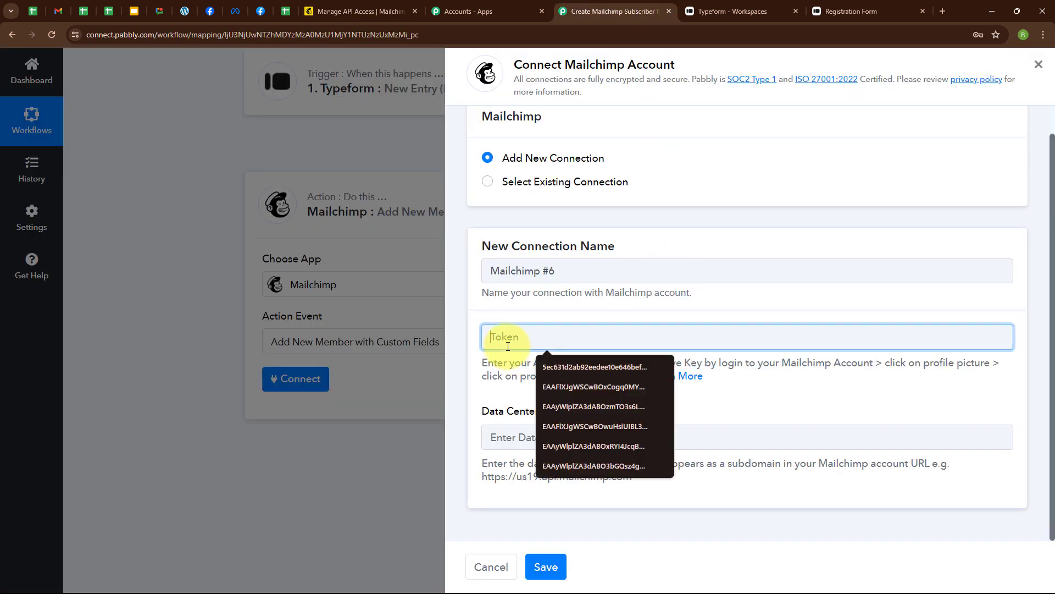
pyautogui.hotkey('ctrl', 'v')
pyautogui.click(506, 399)
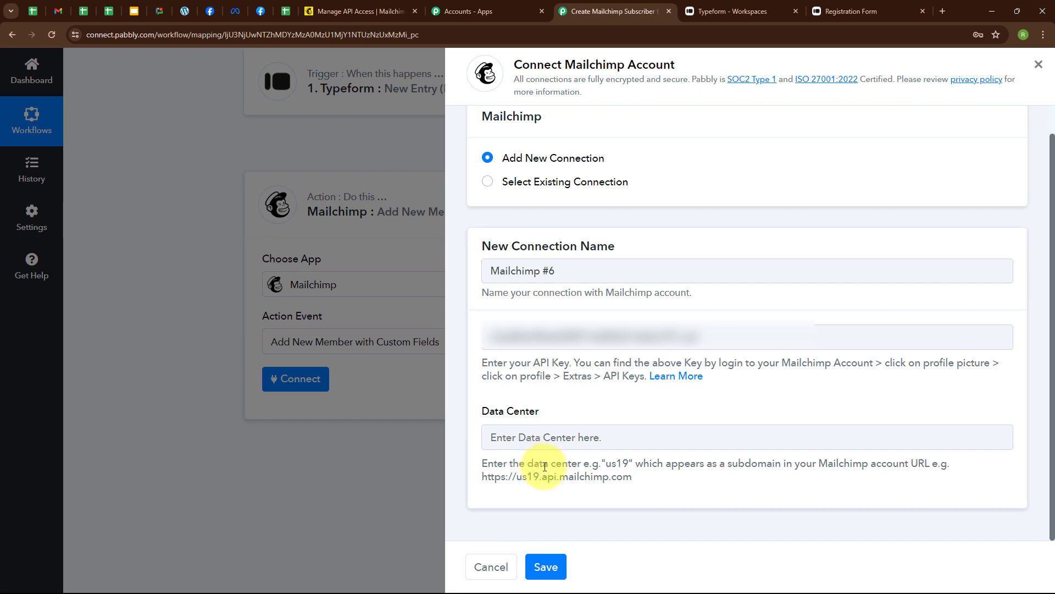
# Enter data center us6, read from the Mailchimp URL, and save the connection
pyautogui.click(321, 6)
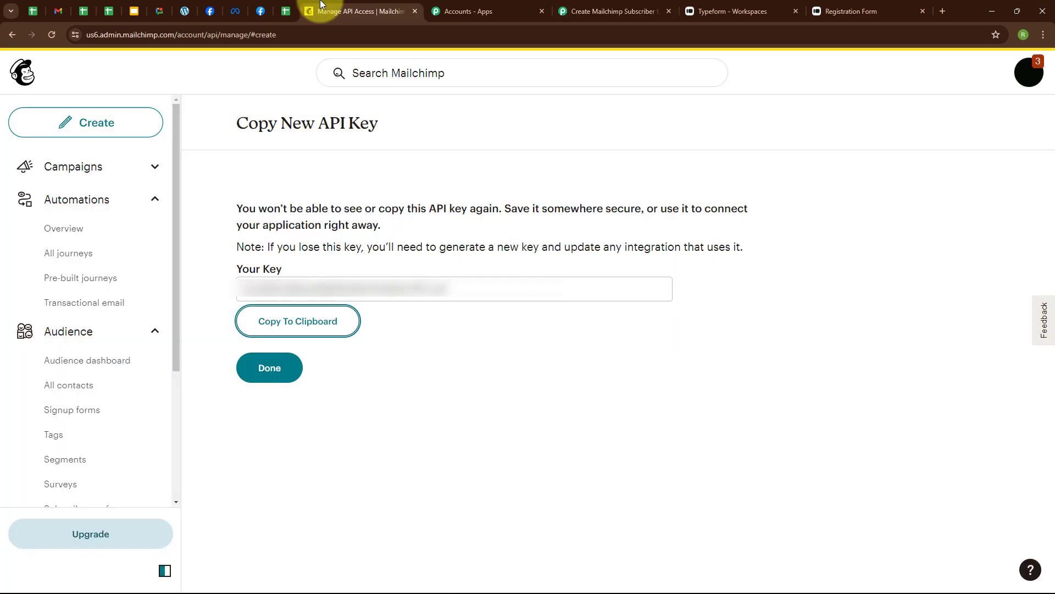
pyautogui.click(220, 40)
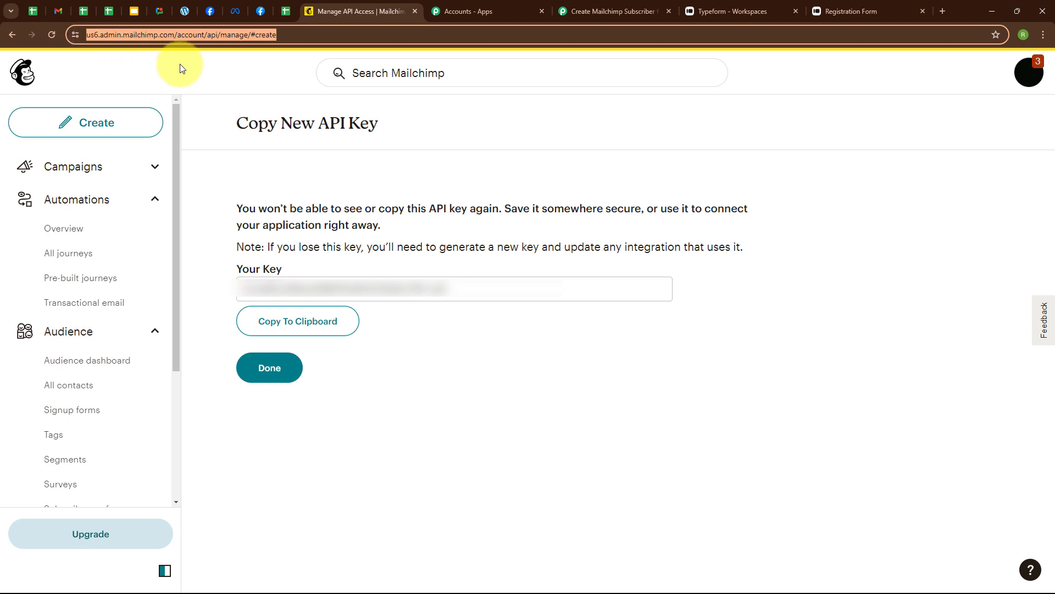
pyautogui.click(590, 9)
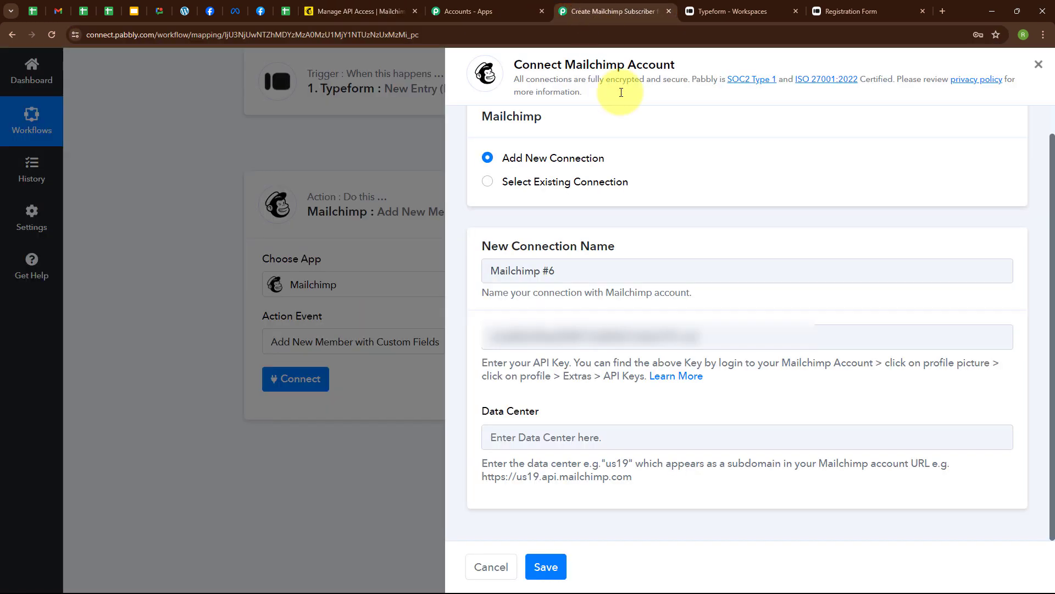
pyautogui.click(507, 430)
pyautogui.write('us6')
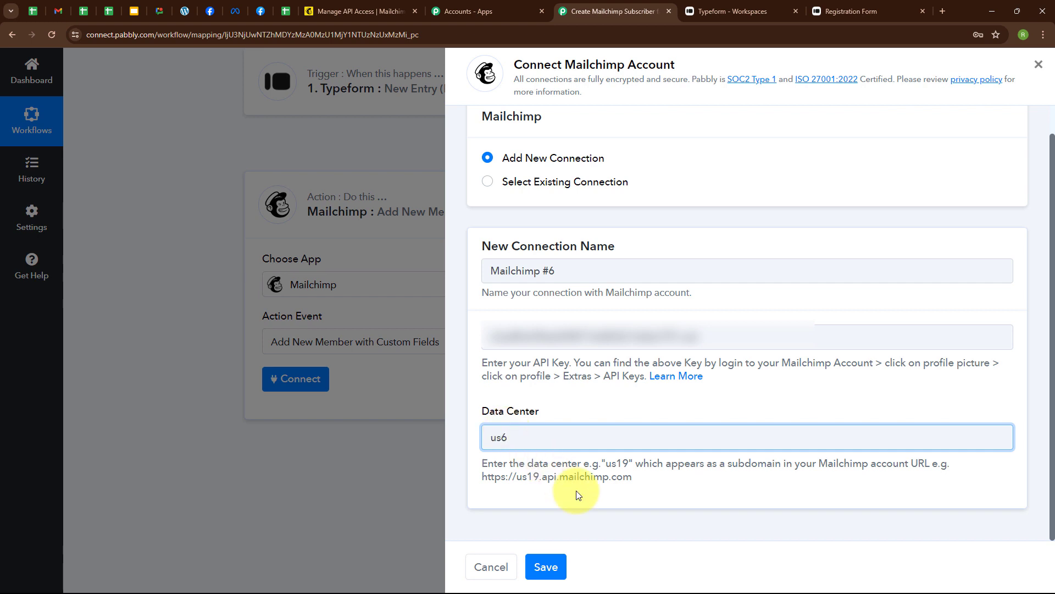
pyautogui.click(578, 492)
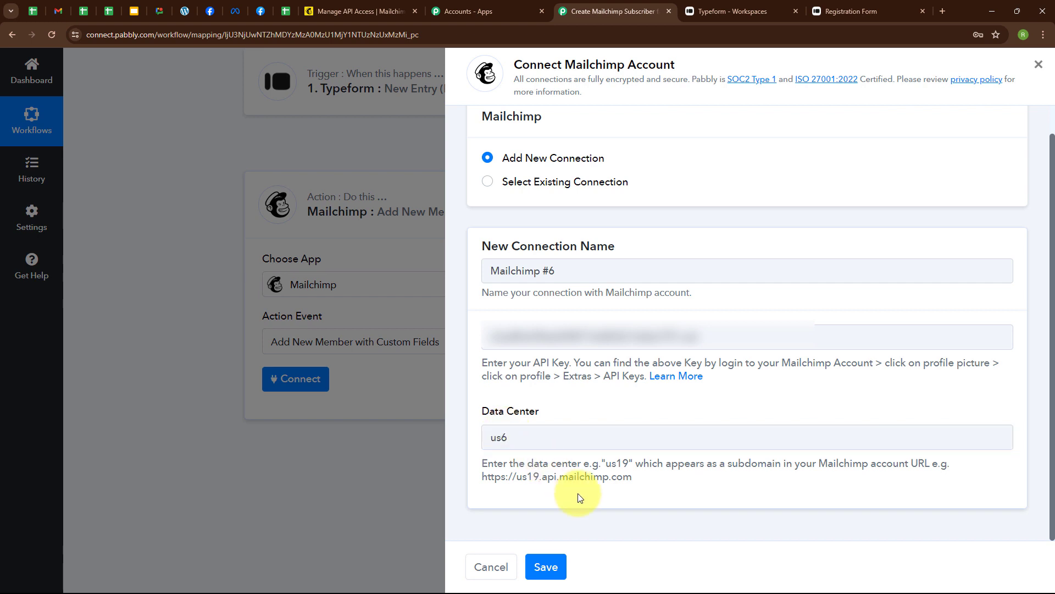
pyautogui.click(552, 575)
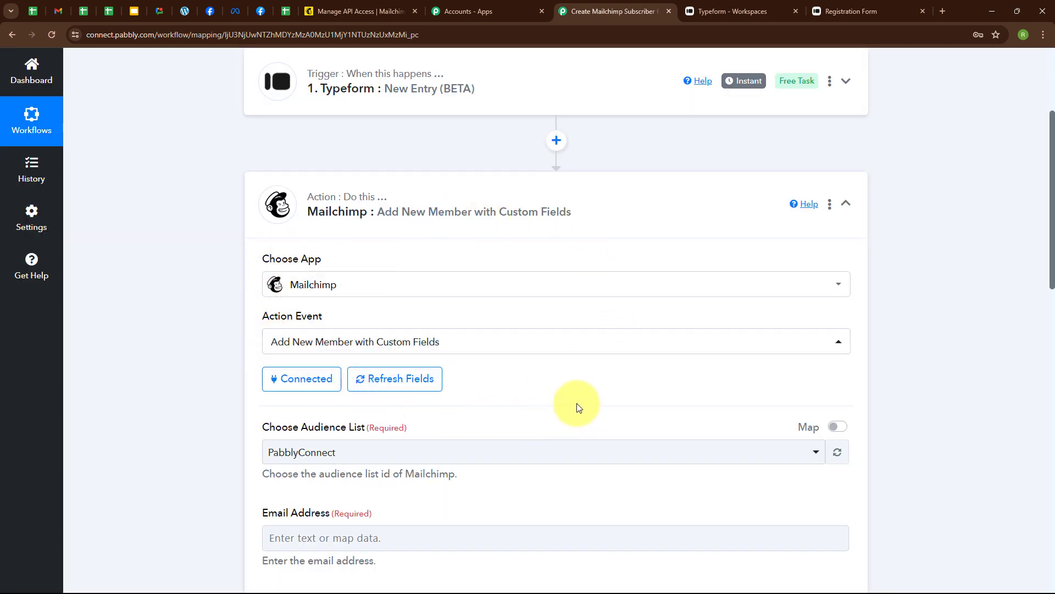
# Select the PabblyConnect audience and map the Typeform e-mail answer into Email Address
pyautogui.scroll(-3, 577, 406)
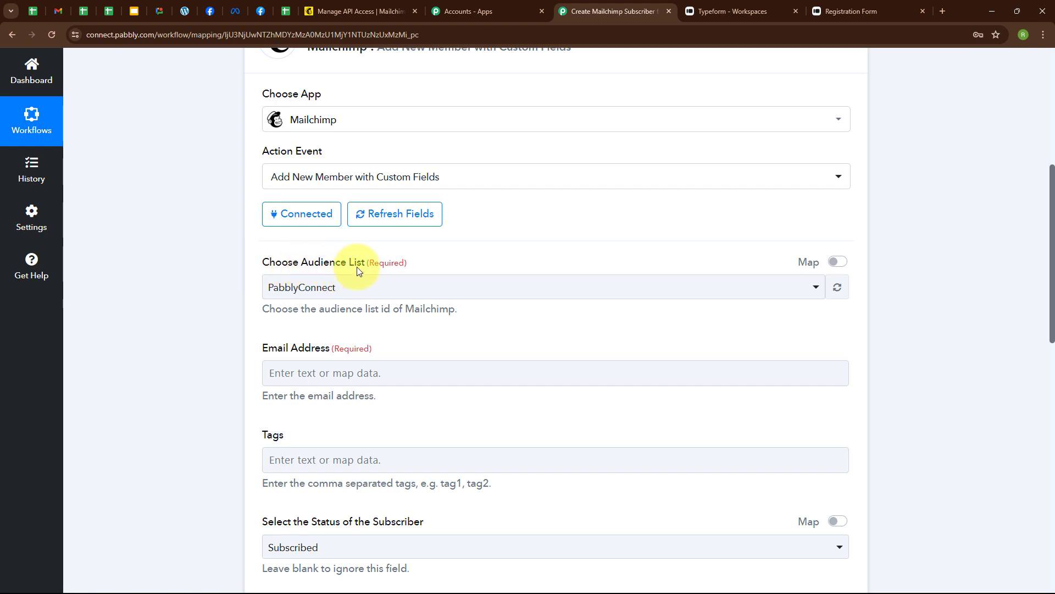
pyautogui.click(360, 290)
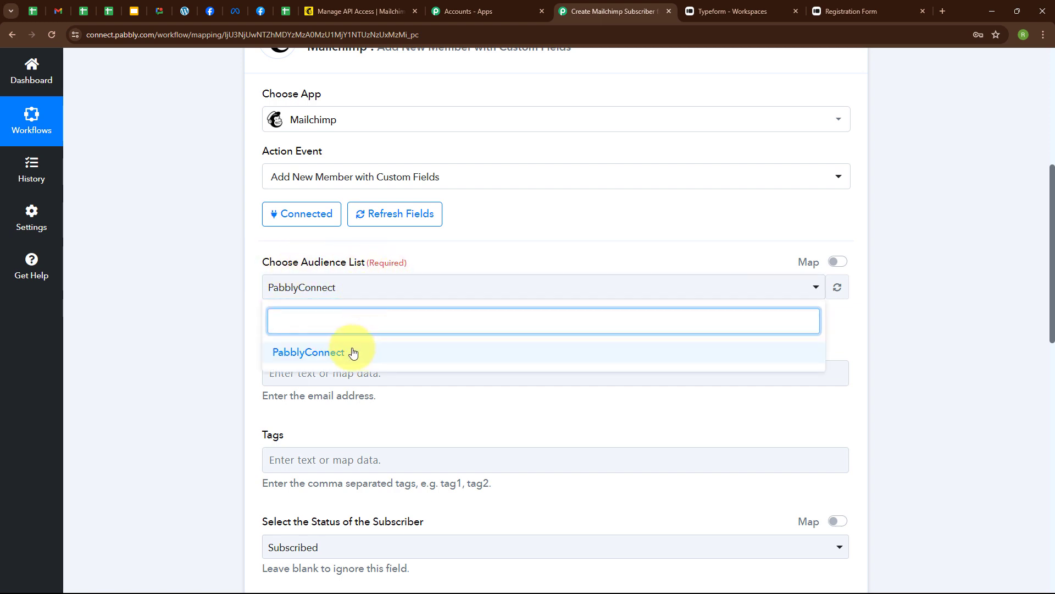
pyautogui.click(279, 352)
pyautogui.scroll(-2, 451, 329)
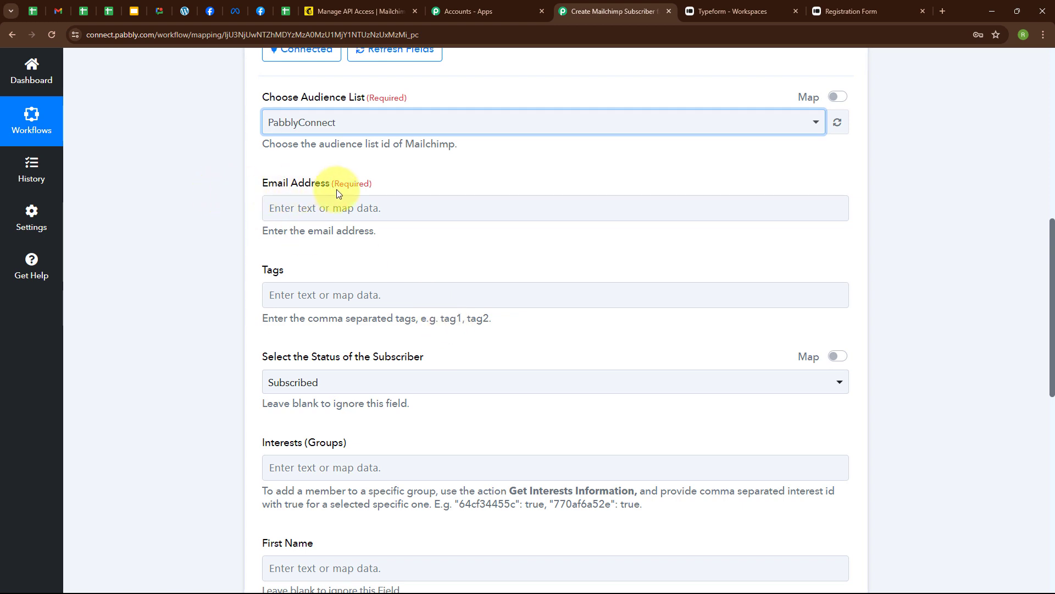
pyautogui.click(279, 209)
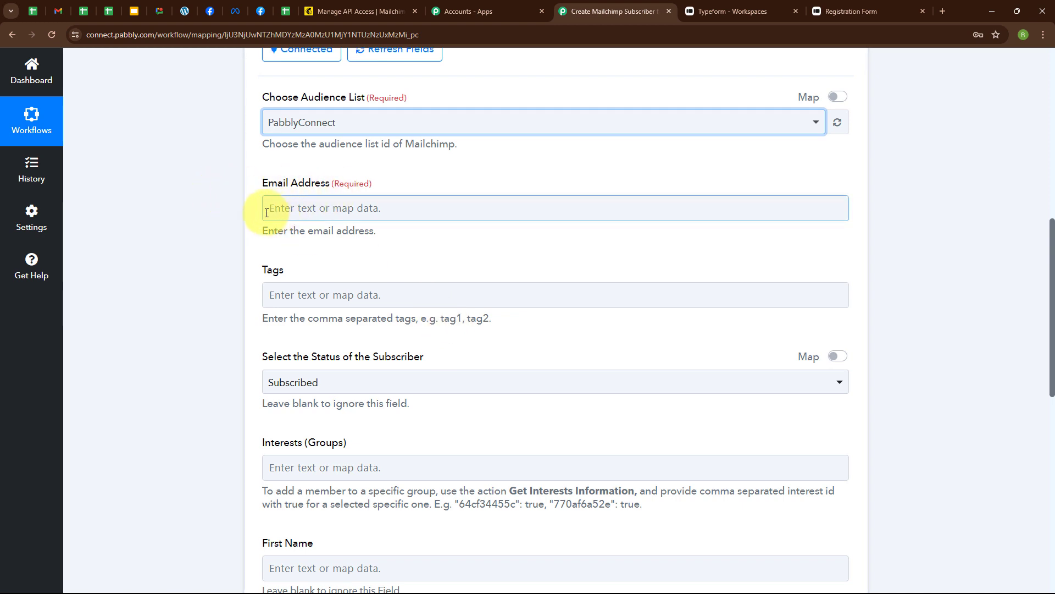
pyautogui.click(267, 212)
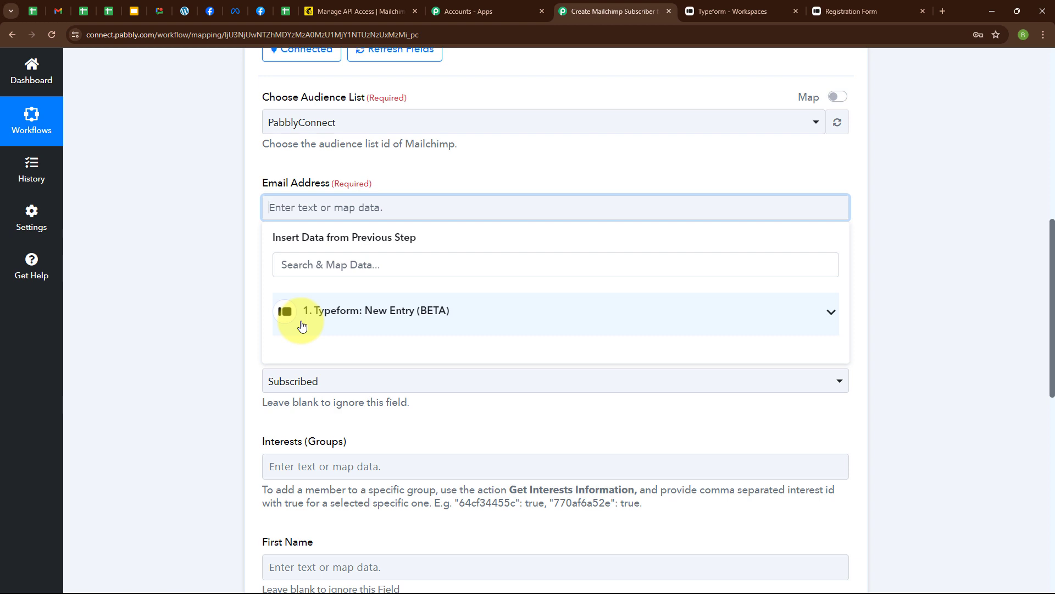
pyautogui.click(384, 317)
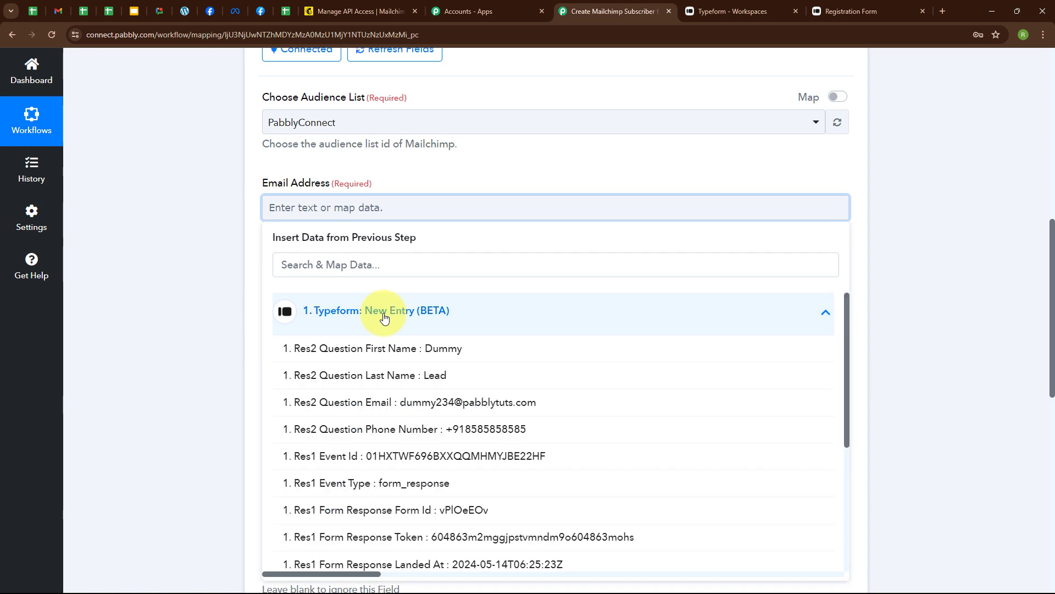
pyautogui.click(393, 401)
pyautogui.scroll(-4, 420, 346)
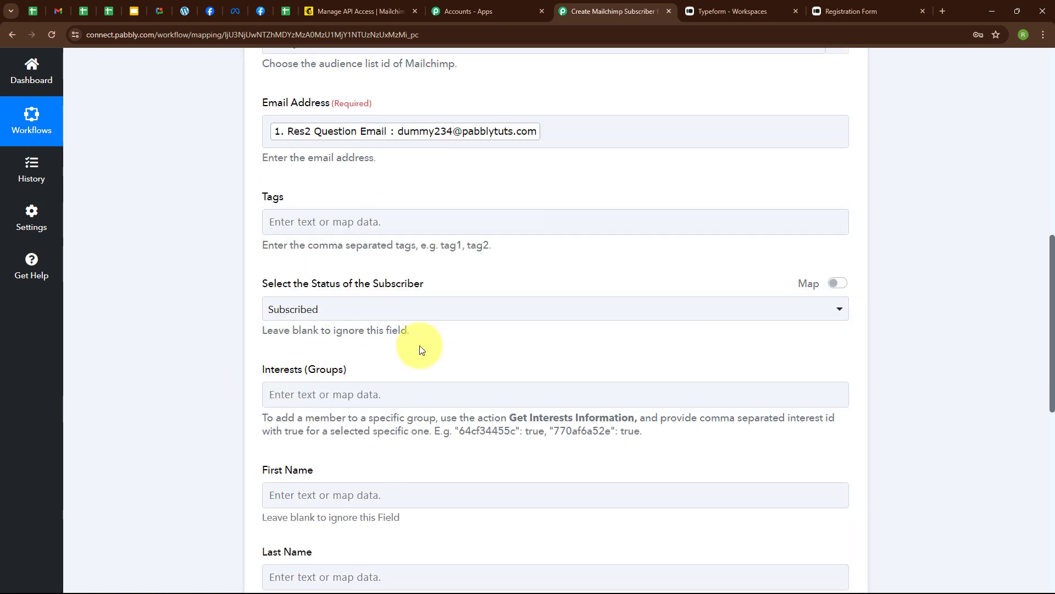
pyautogui.scroll(2, 315, 89)
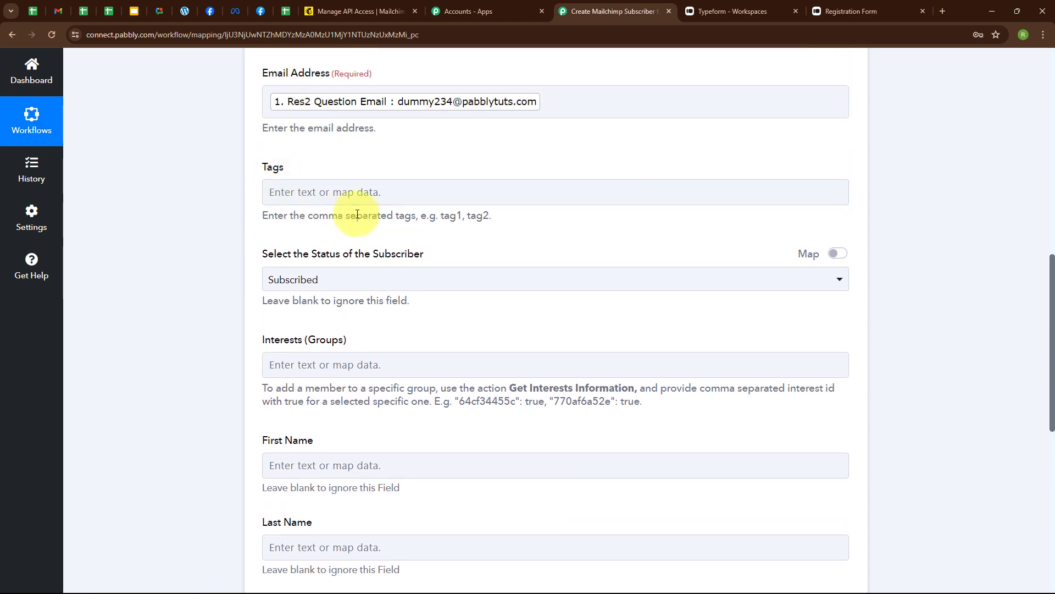
# Keep the subscriber status set to Subscribed
pyautogui.click(346, 198)
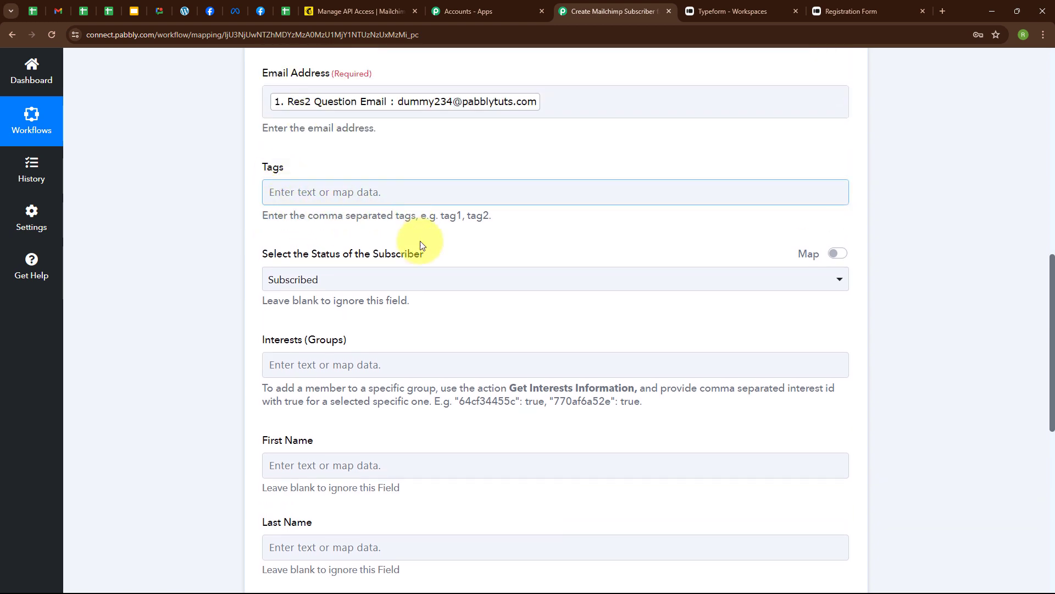
pyautogui.scroll(-2, 477, 246)
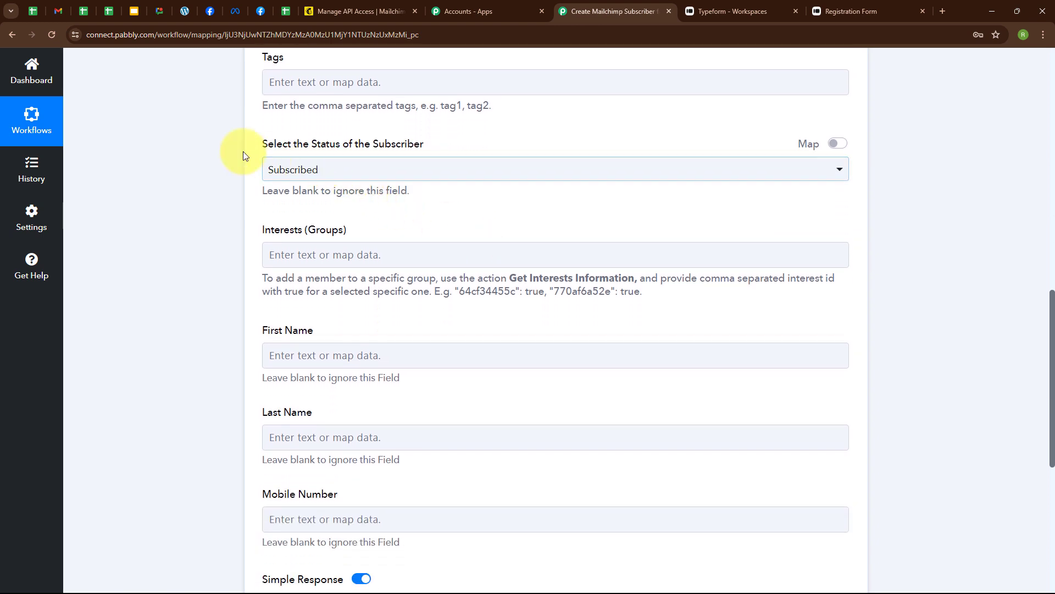
pyautogui.click(370, 175)
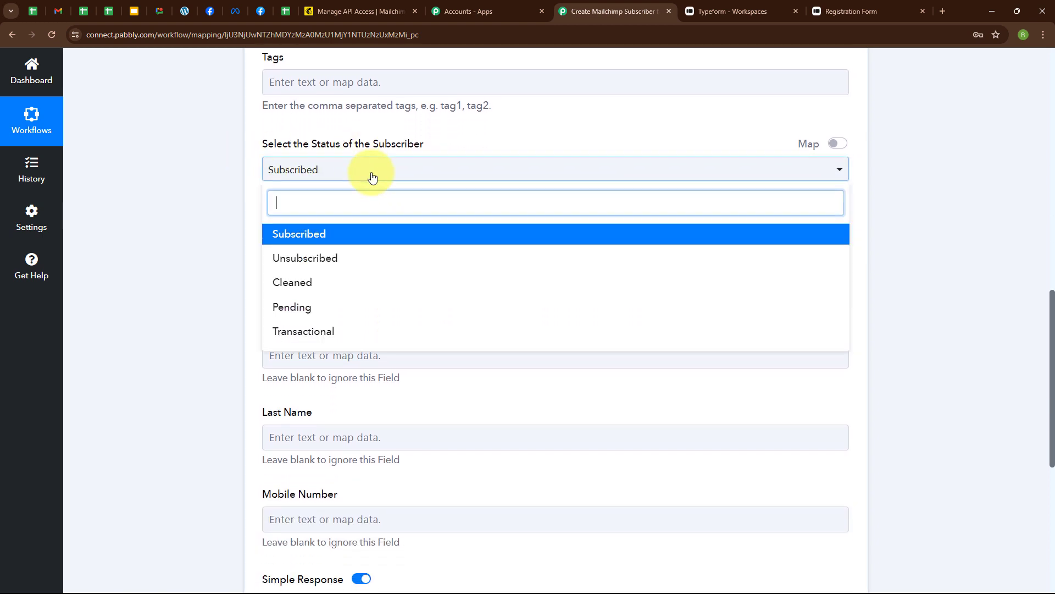
pyautogui.click(384, 237)
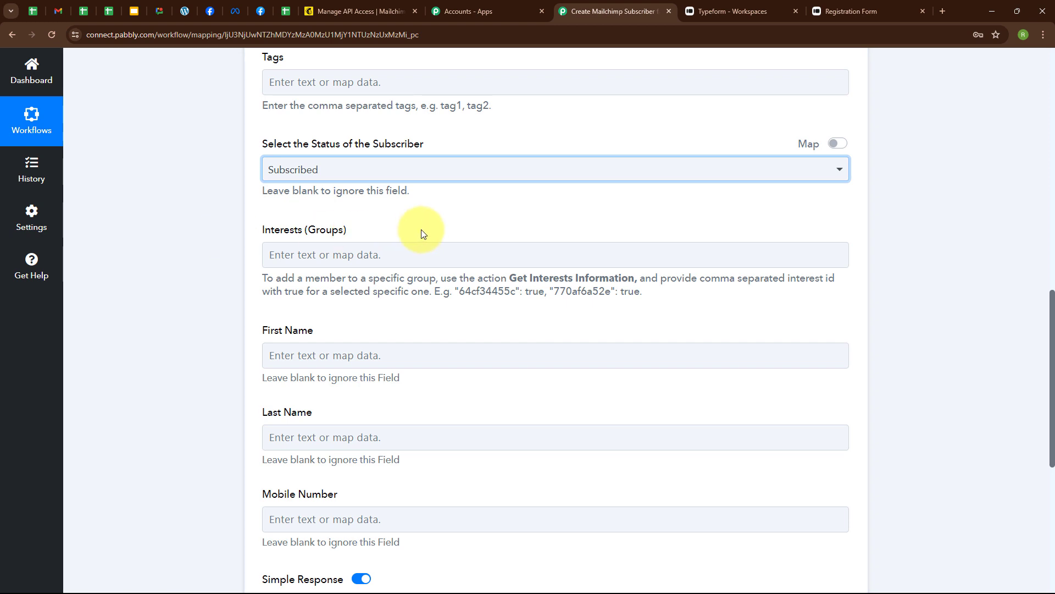
pyautogui.scroll(-2, 421, 229)
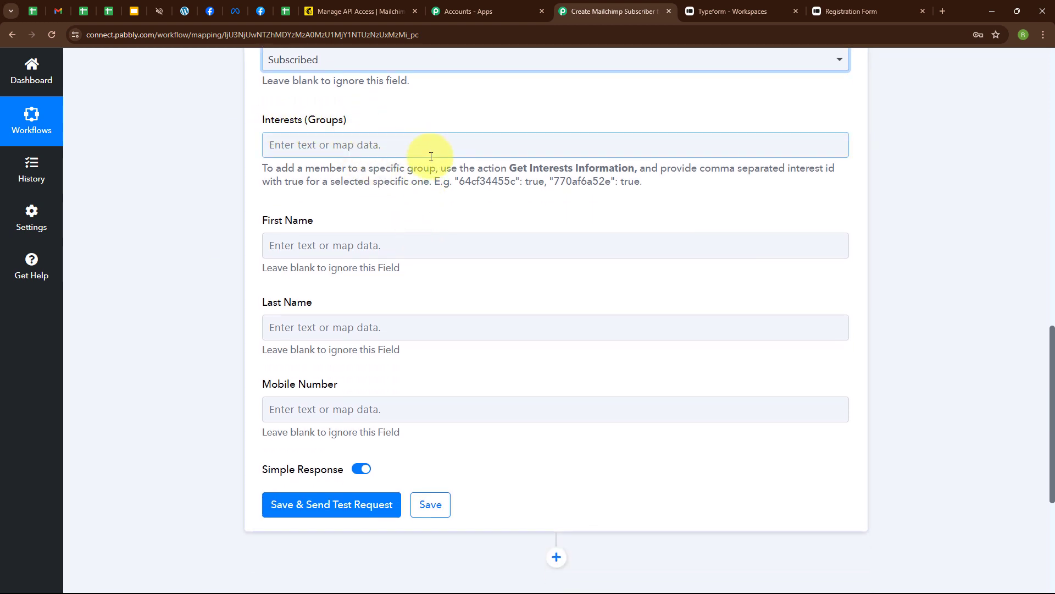
pyautogui.scroll(-1, 435, 206)
# Map Typeform first name, last name and phone into First Name, Last Name and Mobile Number
pyautogui.click(273, 195)
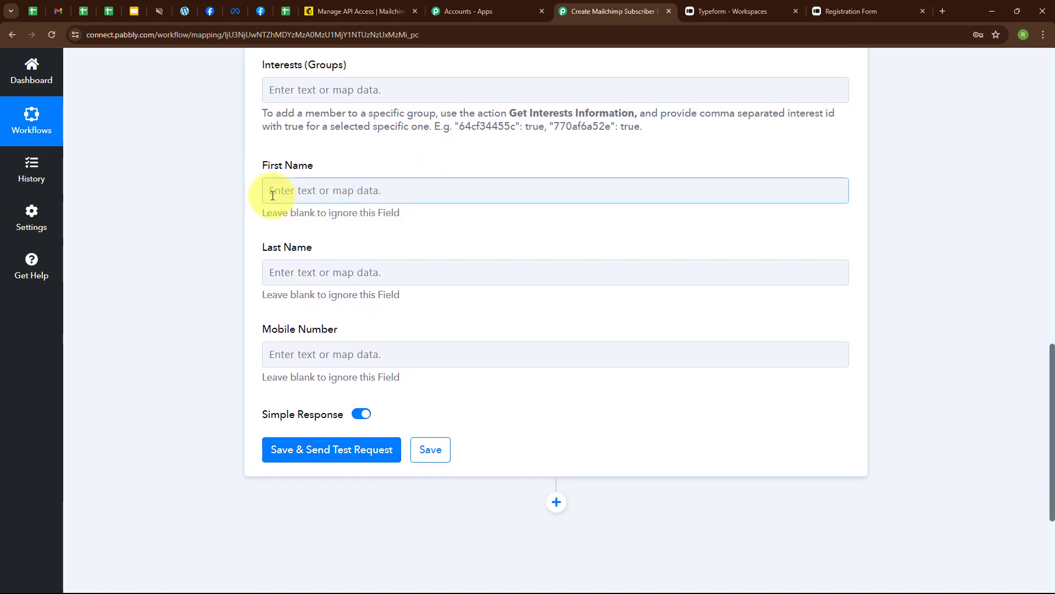
pyautogui.click(285, 293)
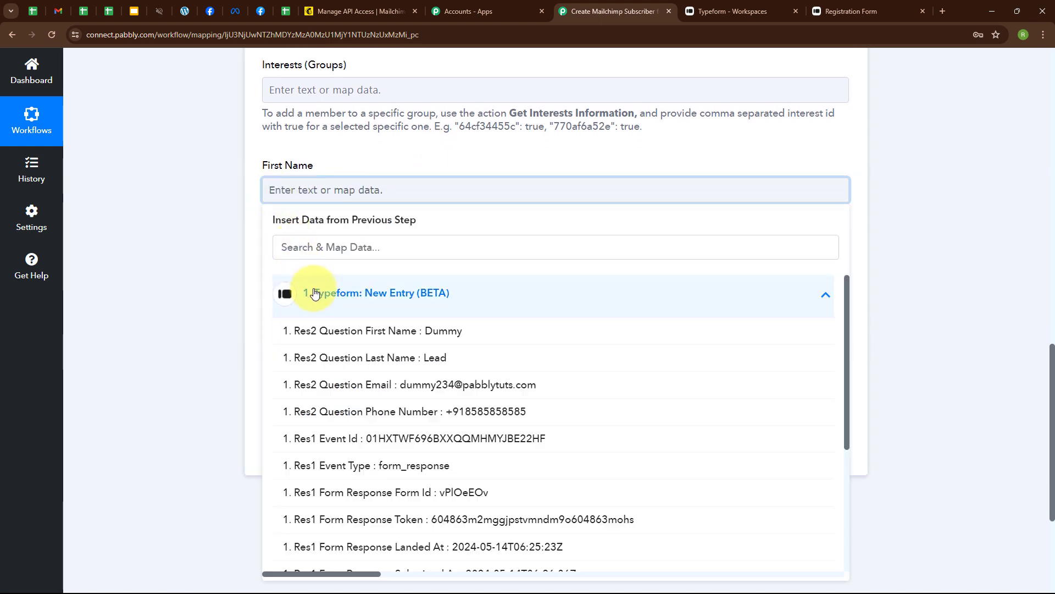
pyautogui.click(367, 343)
pyautogui.click(332, 379)
pyautogui.click(346, 447)
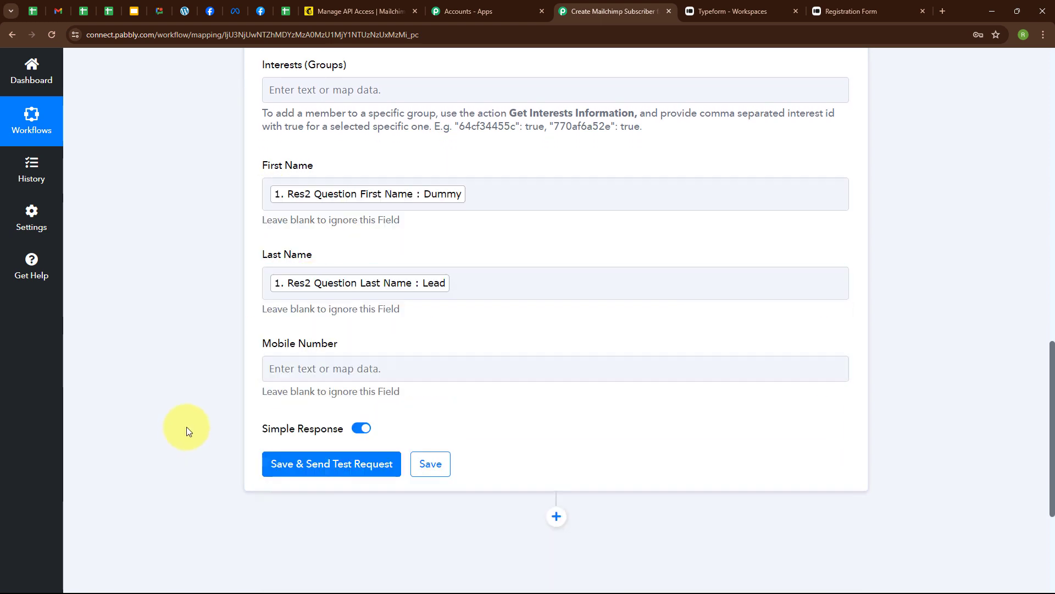
pyautogui.scroll(-2, 187, 430)
pyautogui.click(301, 259)
pyautogui.click(327, 361)
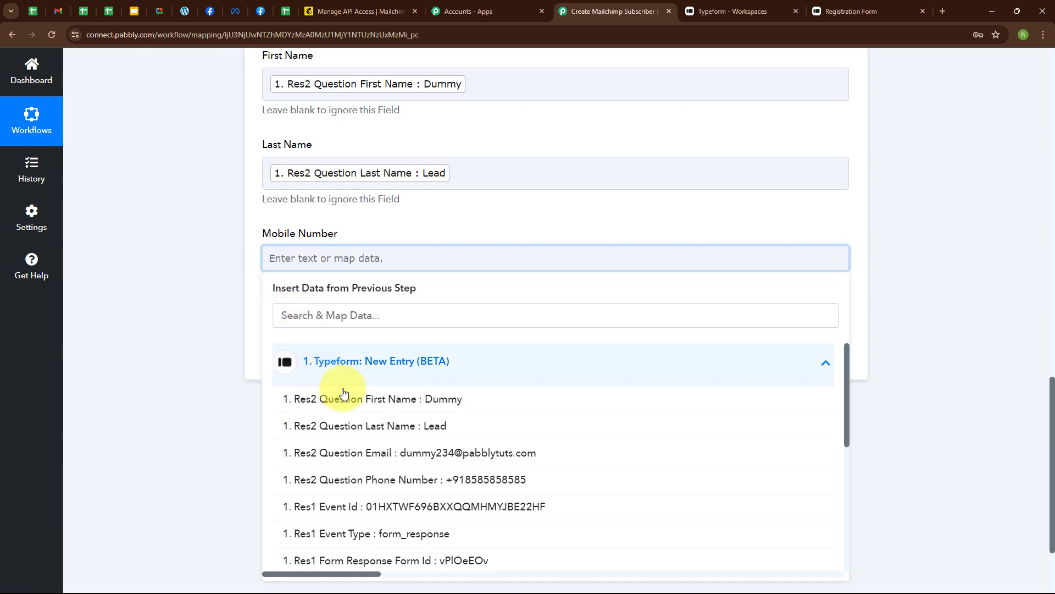
pyautogui.click(407, 480)
pyautogui.click(106, 388)
pyautogui.scroll(4, 742, 432)
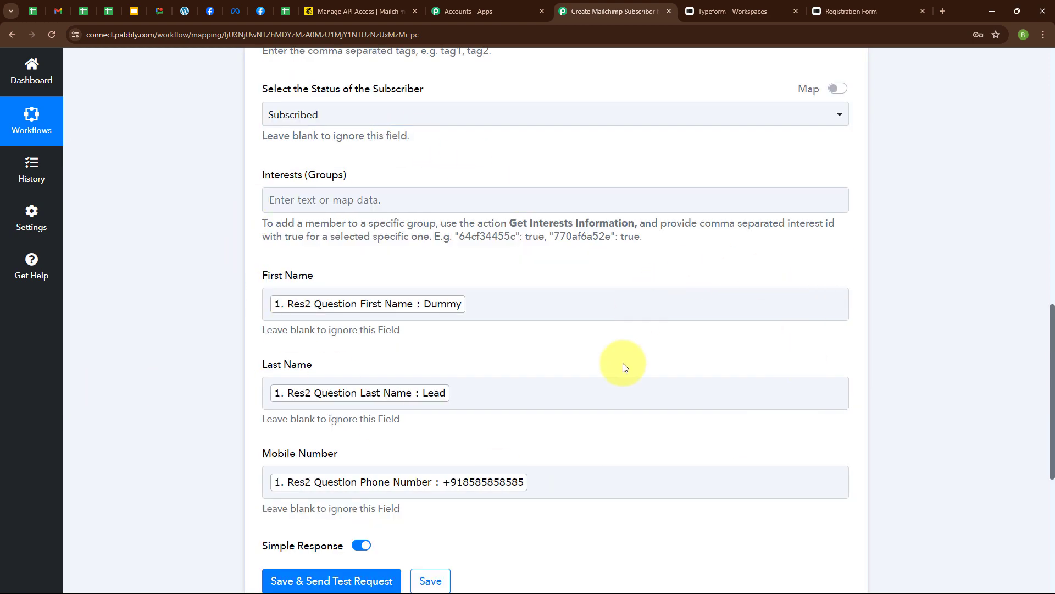
pyautogui.scroll(-2, 625, 368)
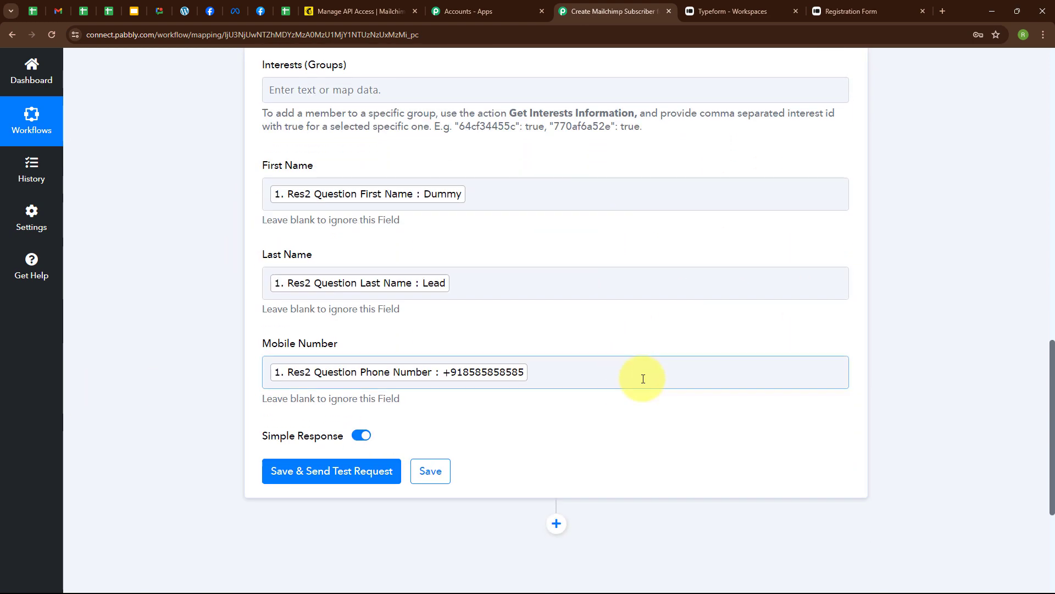
# Save and test the Mailchimp step, then view the Mailchimp contacts list
pyautogui.click(327, 474)
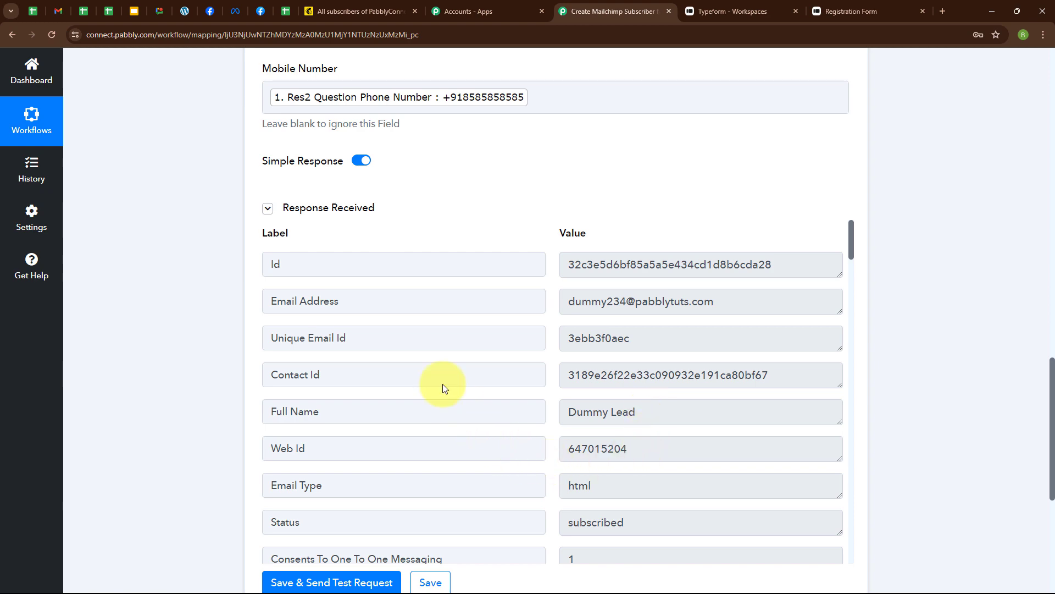
pyautogui.click(340, 3)
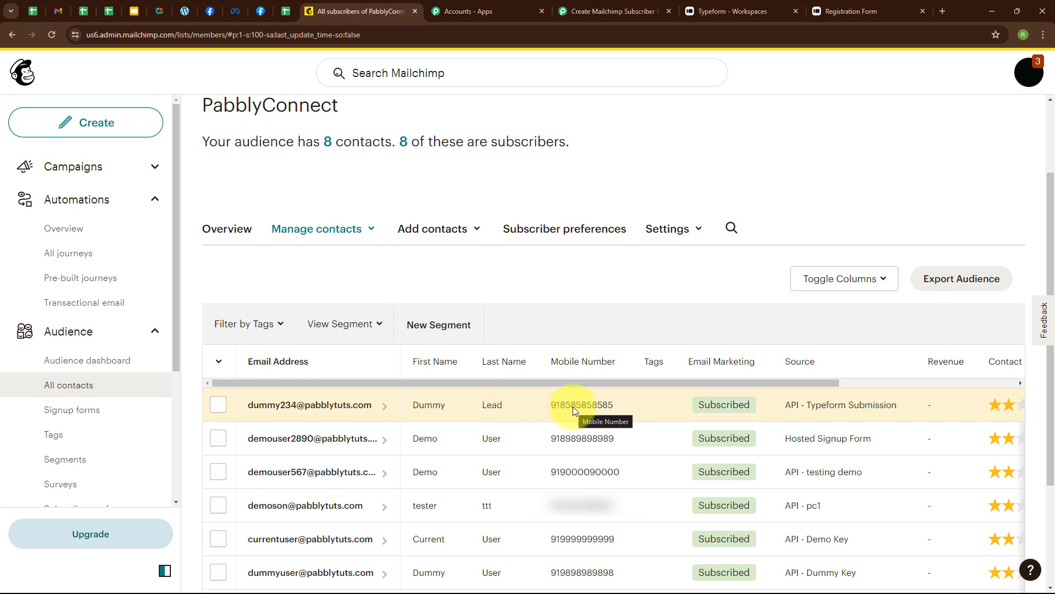
# Switch from the Mailchimp contacts list back to the Pabbly Connect workflow
pyautogui.click(602, 9)
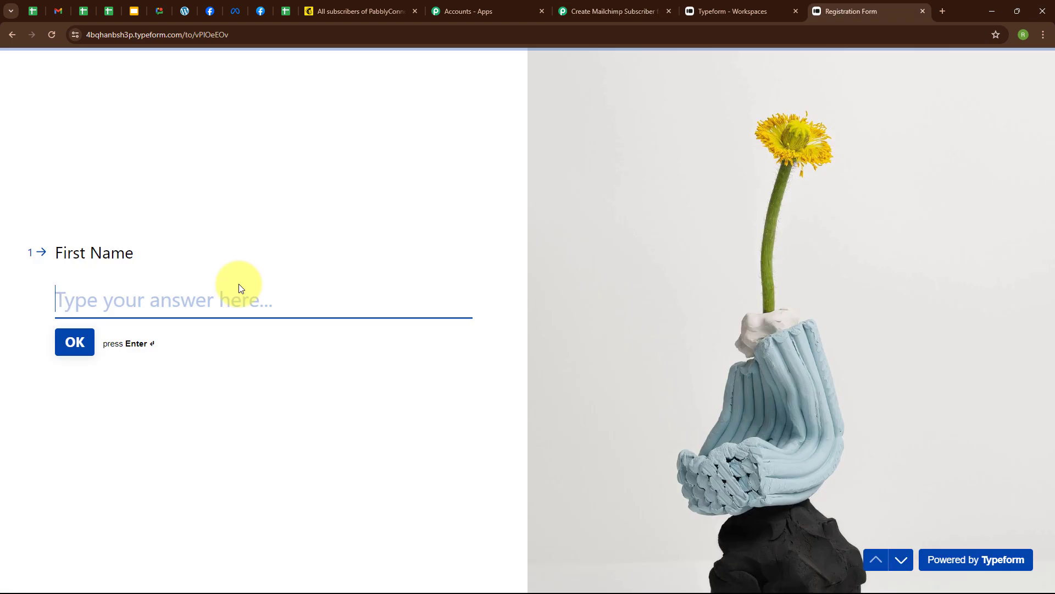
# Answer first name 'Test', last name 'Lead' and an e-mail address on the Registration Form
pyautogui.write('Test')
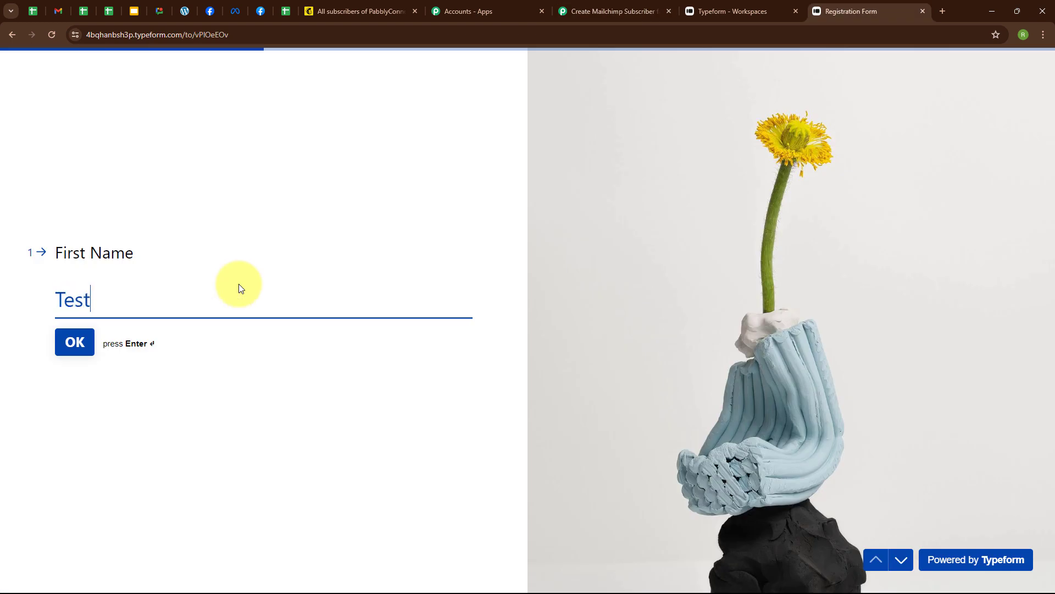
pyautogui.press('Return')
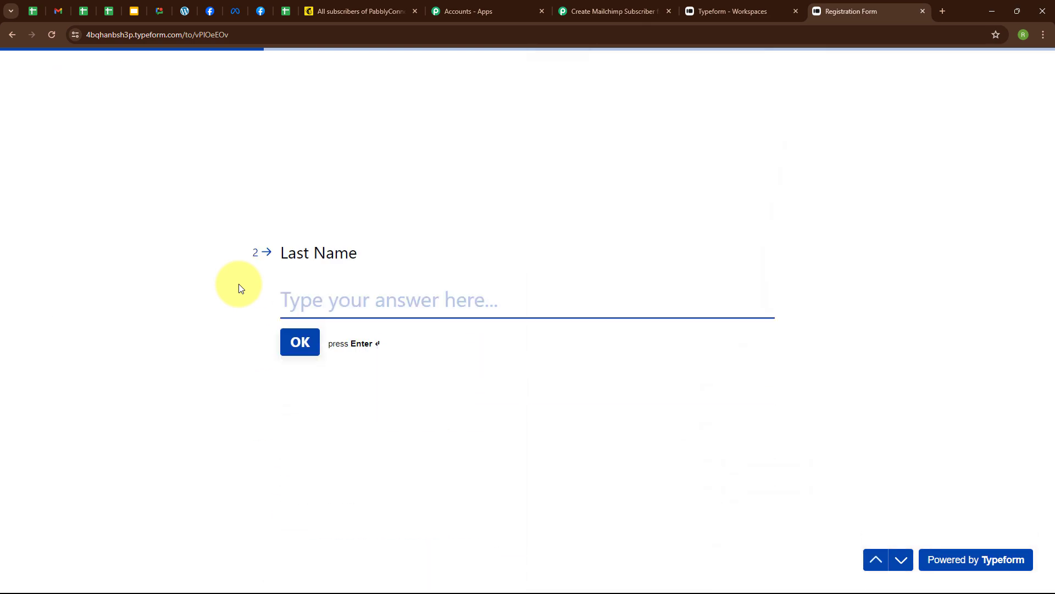
pyautogui.write('Lead')
pyautogui.press('Return')
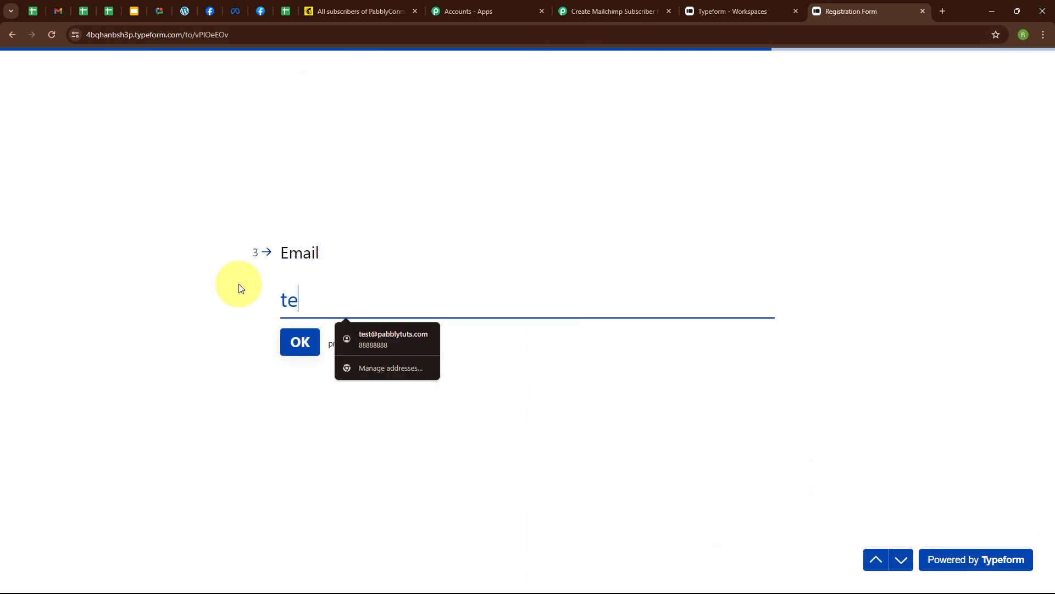
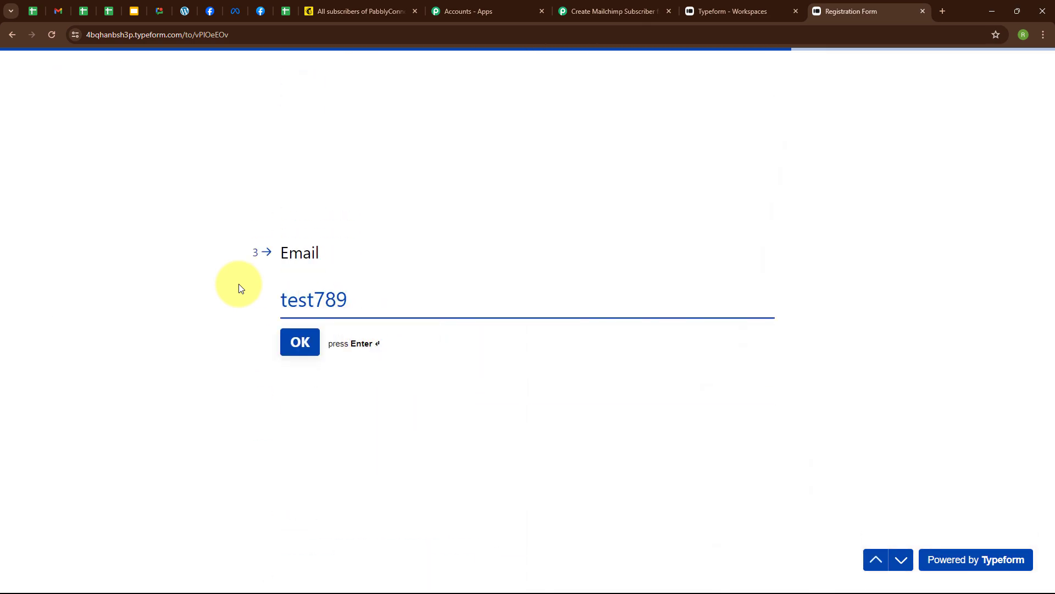
pyautogui.press('Return')
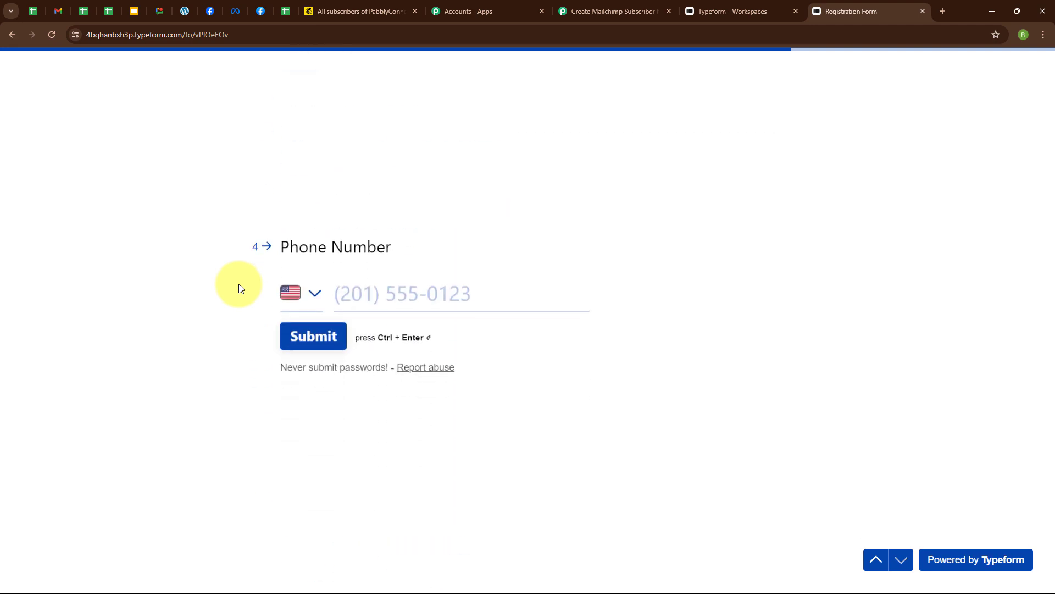
# Enter a phone number with India as the country code and submit the form
pyautogui.click(314, 290)
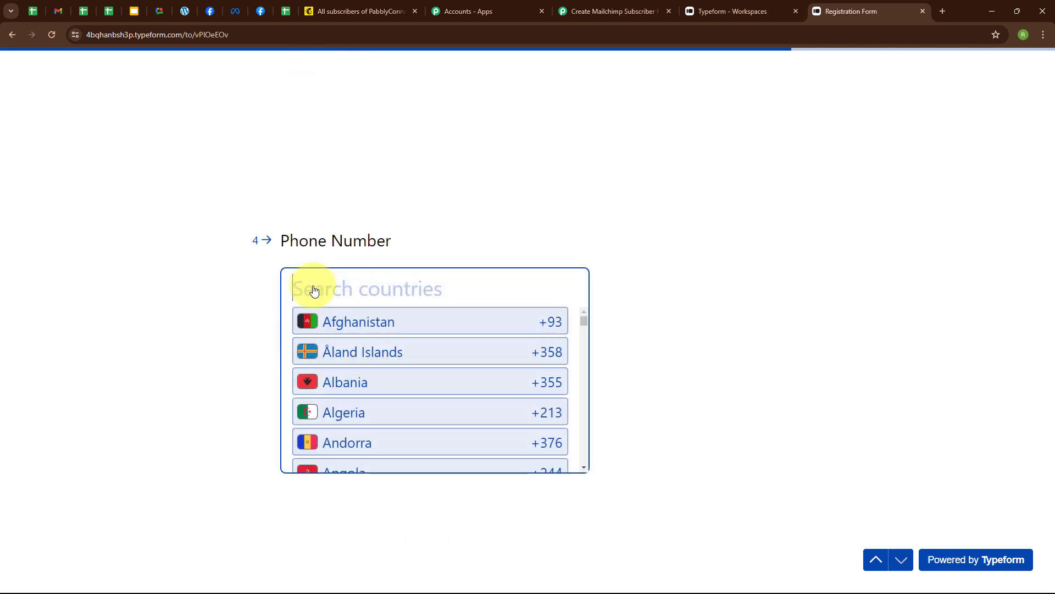
pyautogui.write('Ind')
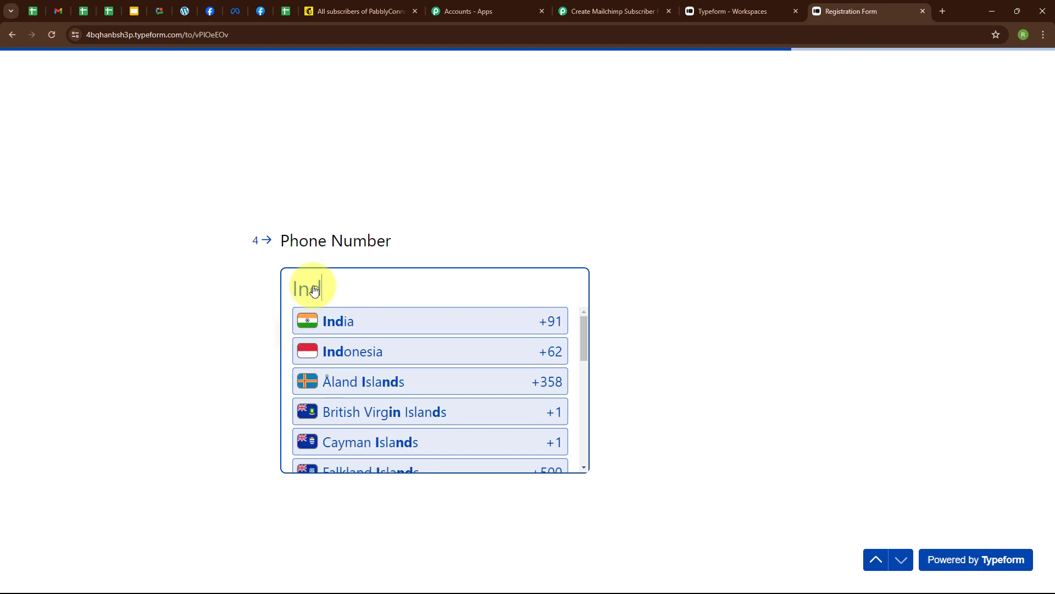
pyautogui.press('Return')
pyautogui.click(469, 285)
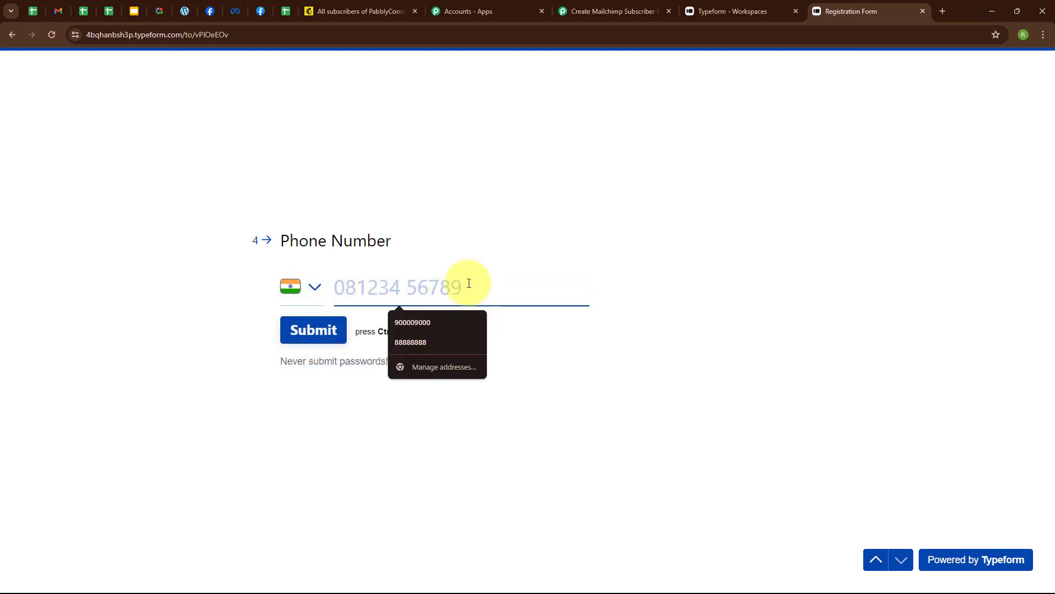
pyautogui.write('77777 77777')
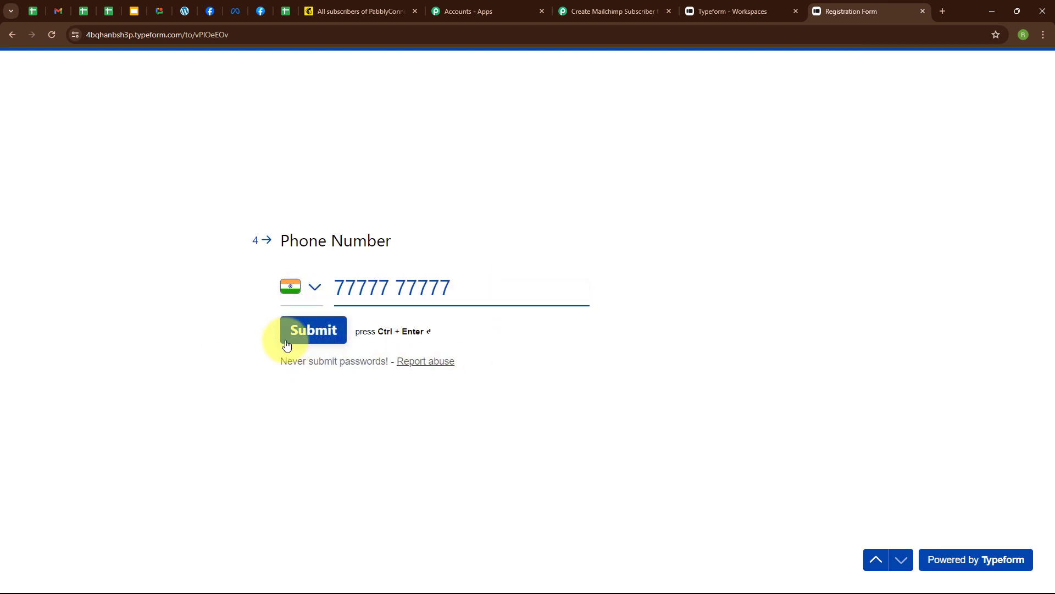
pyautogui.click(292, 334)
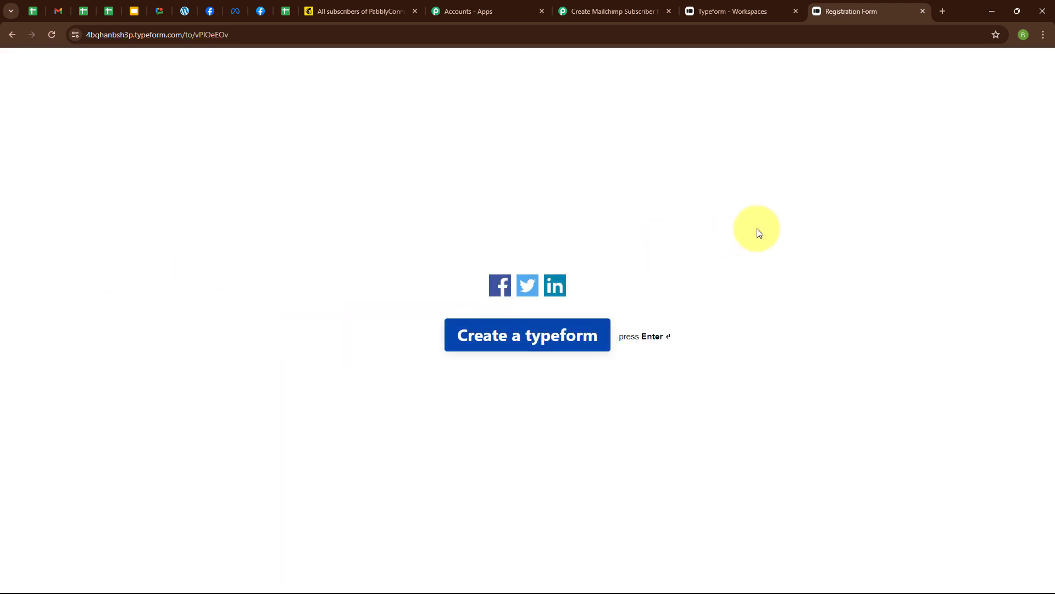
# Reload the Mailchimp PabblyConnect audience and select the newly added Test Lead contact from Typeform
pyautogui.click(375, 4)
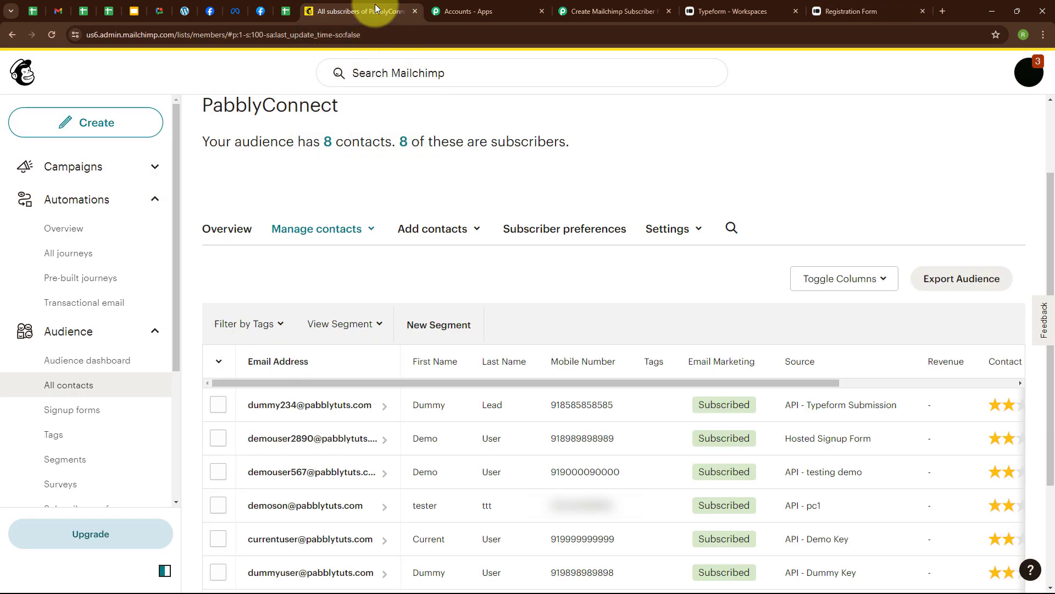
pyautogui.click(47, 35)
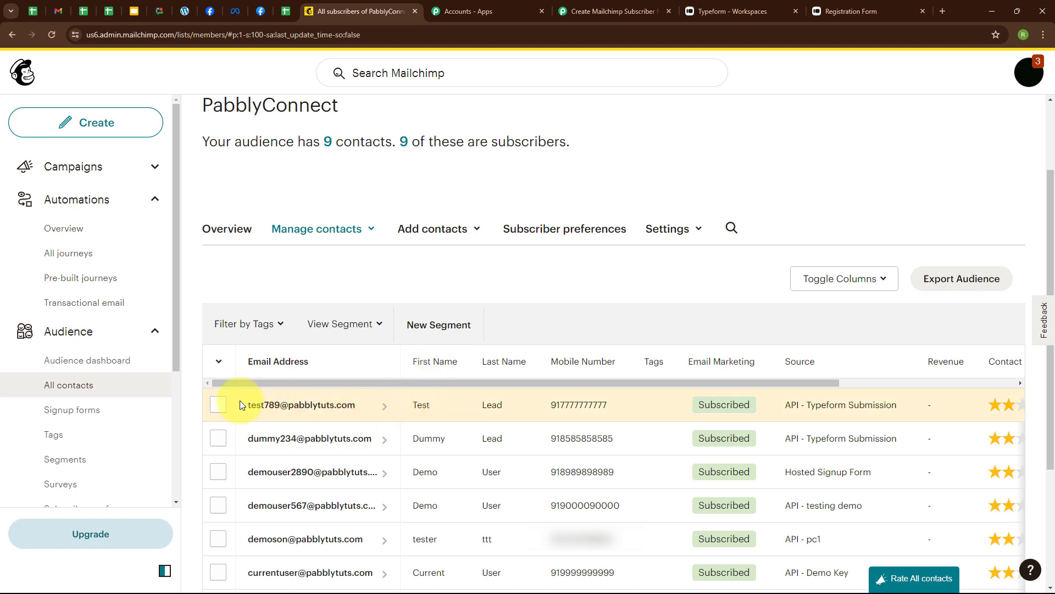
pyautogui.click(231, 405)
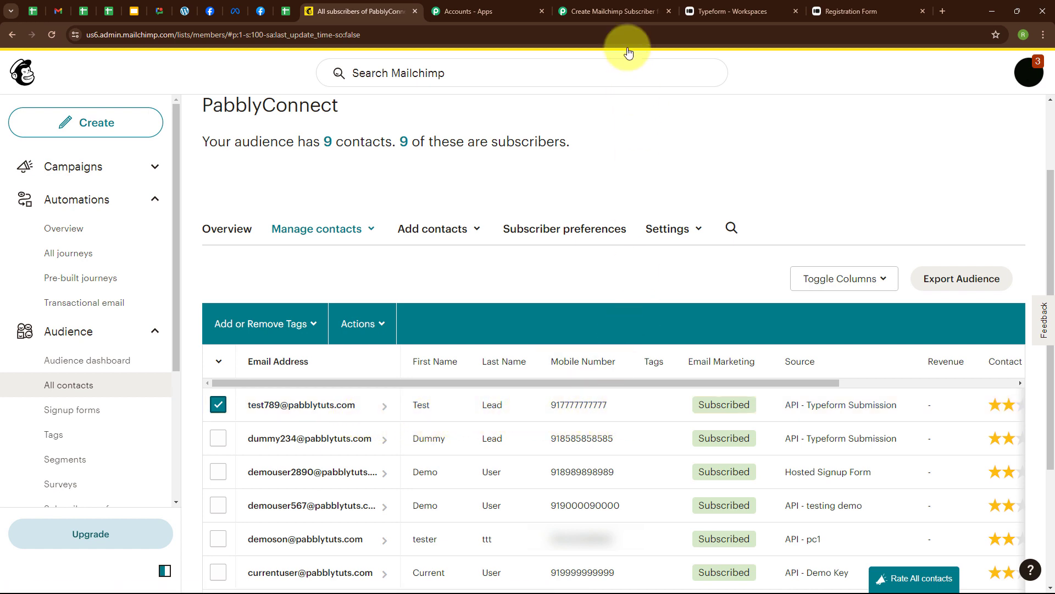
pyautogui.click(614, 11)
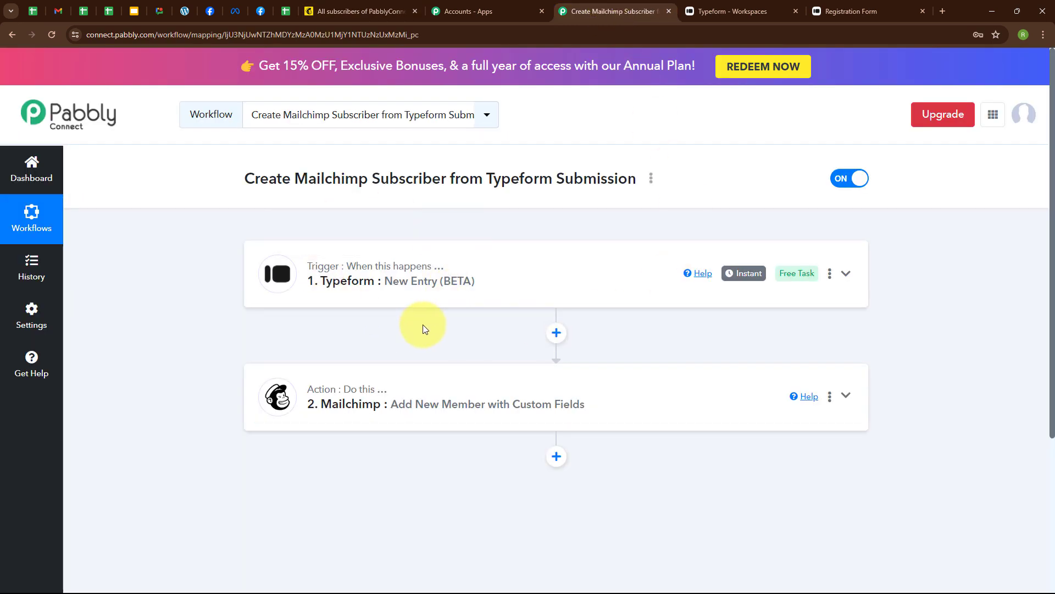